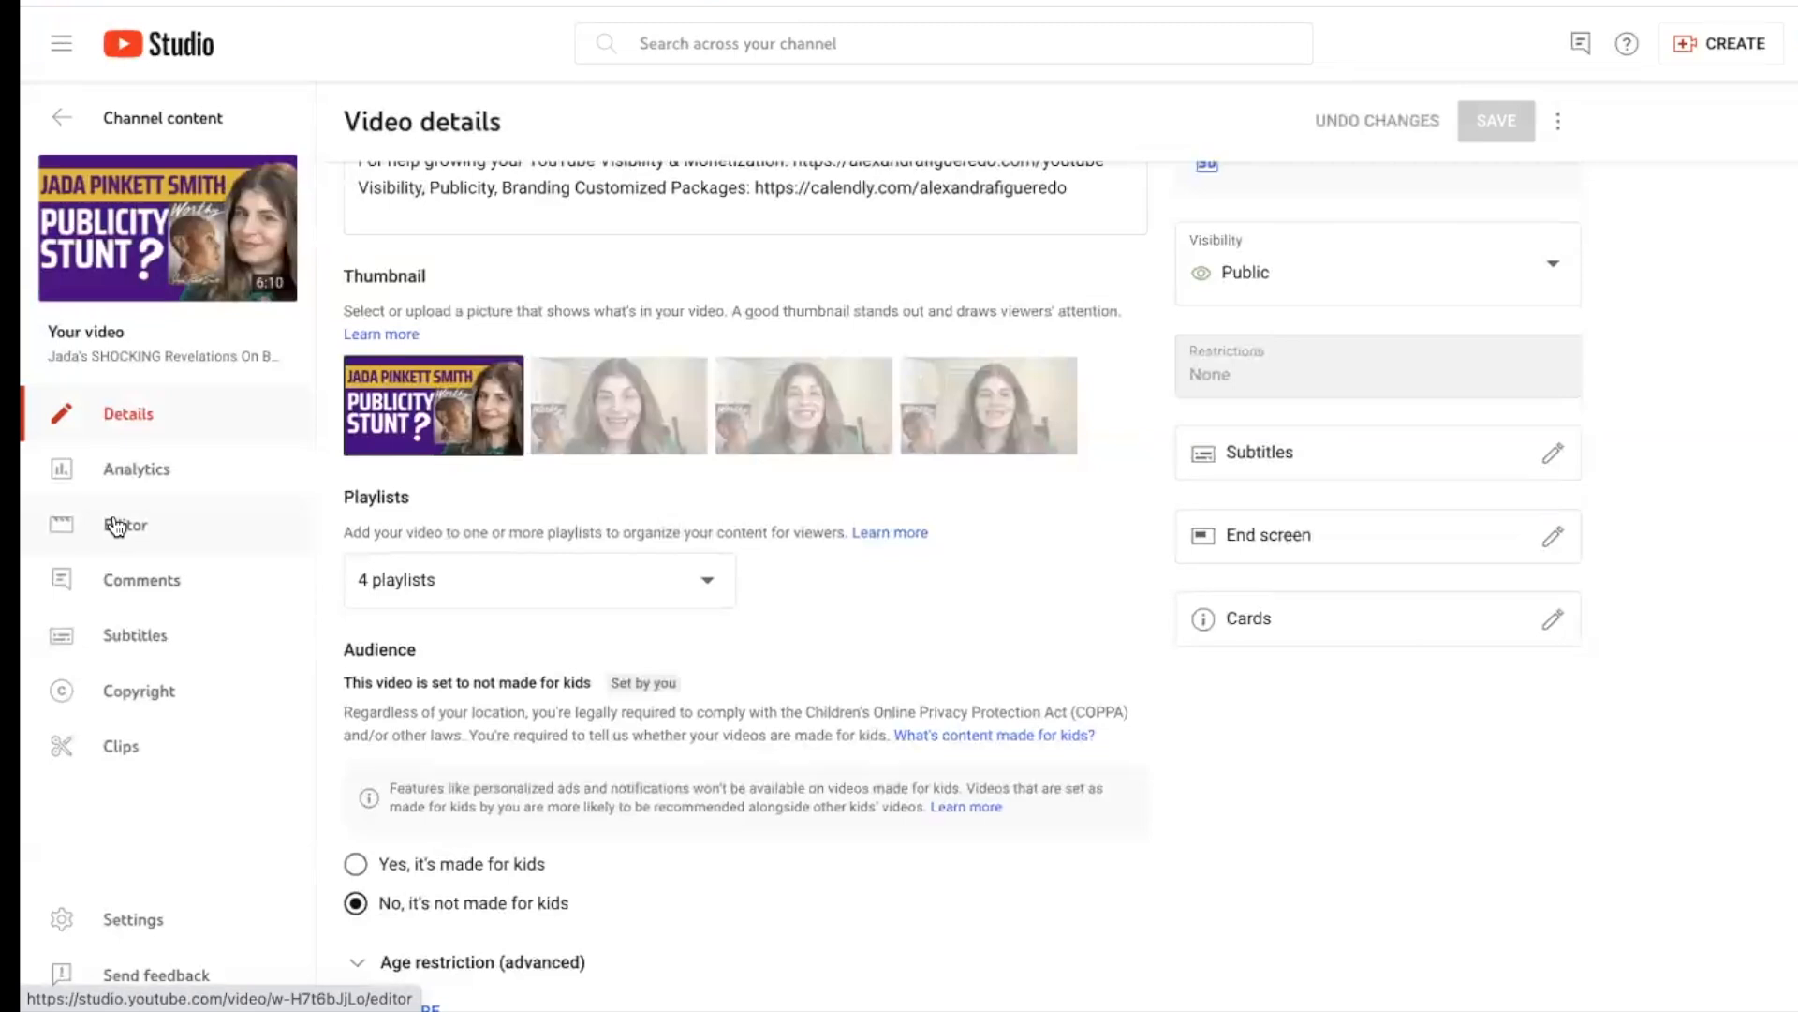
Try adding an info card for the 4 SACRED GIFTS video in the video editor, and delete that card
{"action": "left_click", "coordinate": [119, 545]}
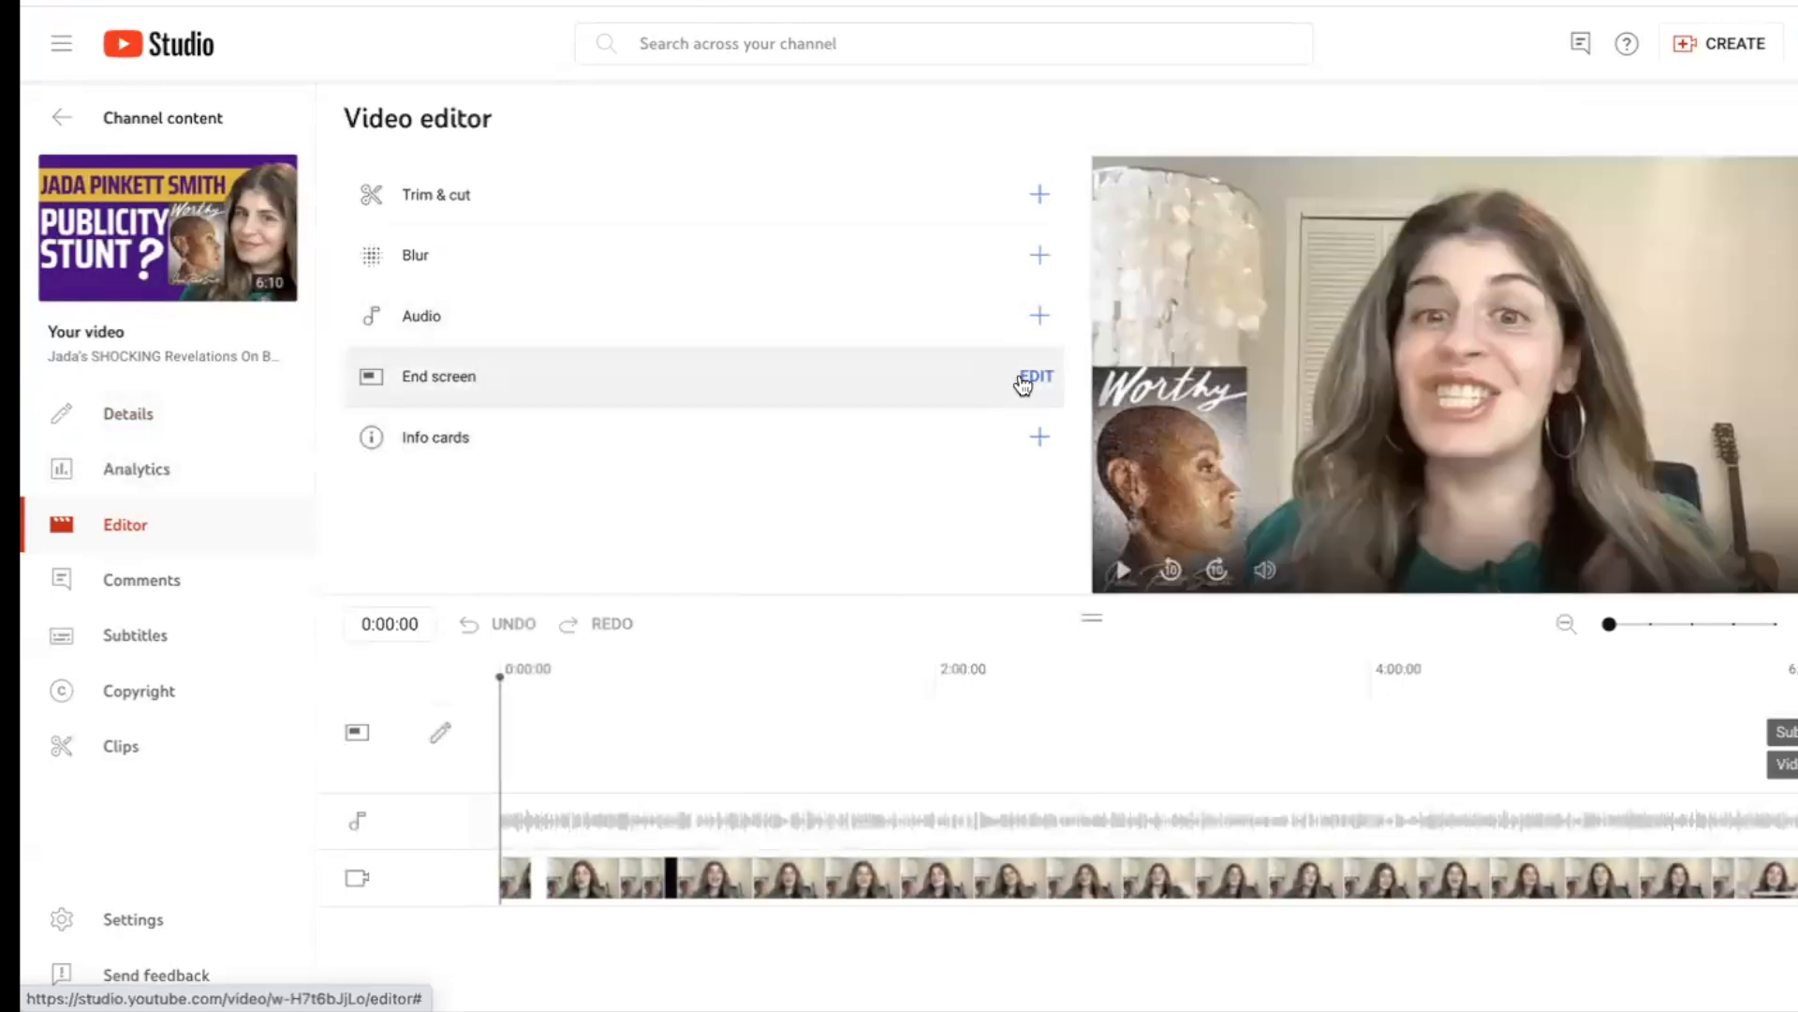
{"action": "left_click", "coordinate": [1037, 448]}
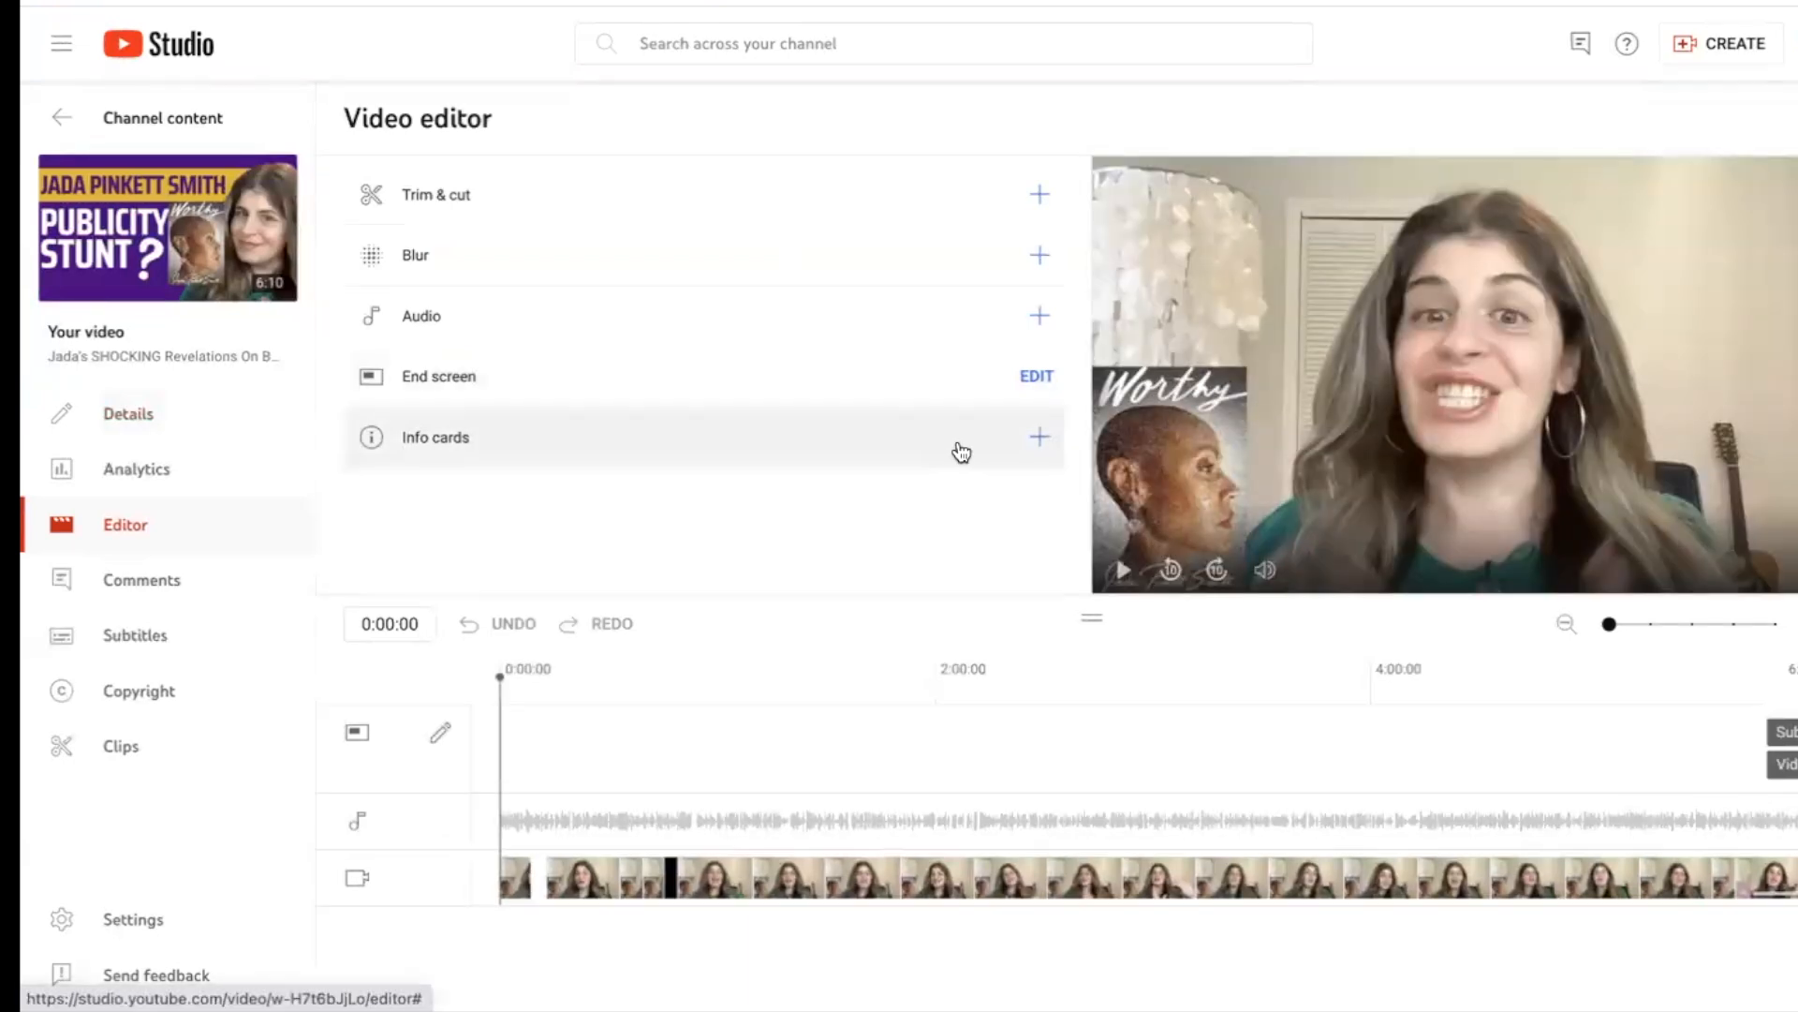
{"action": "left_click", "coordinate": [1040, 436]}
{"action": "left_click", "coordinate": [1077, 432]}
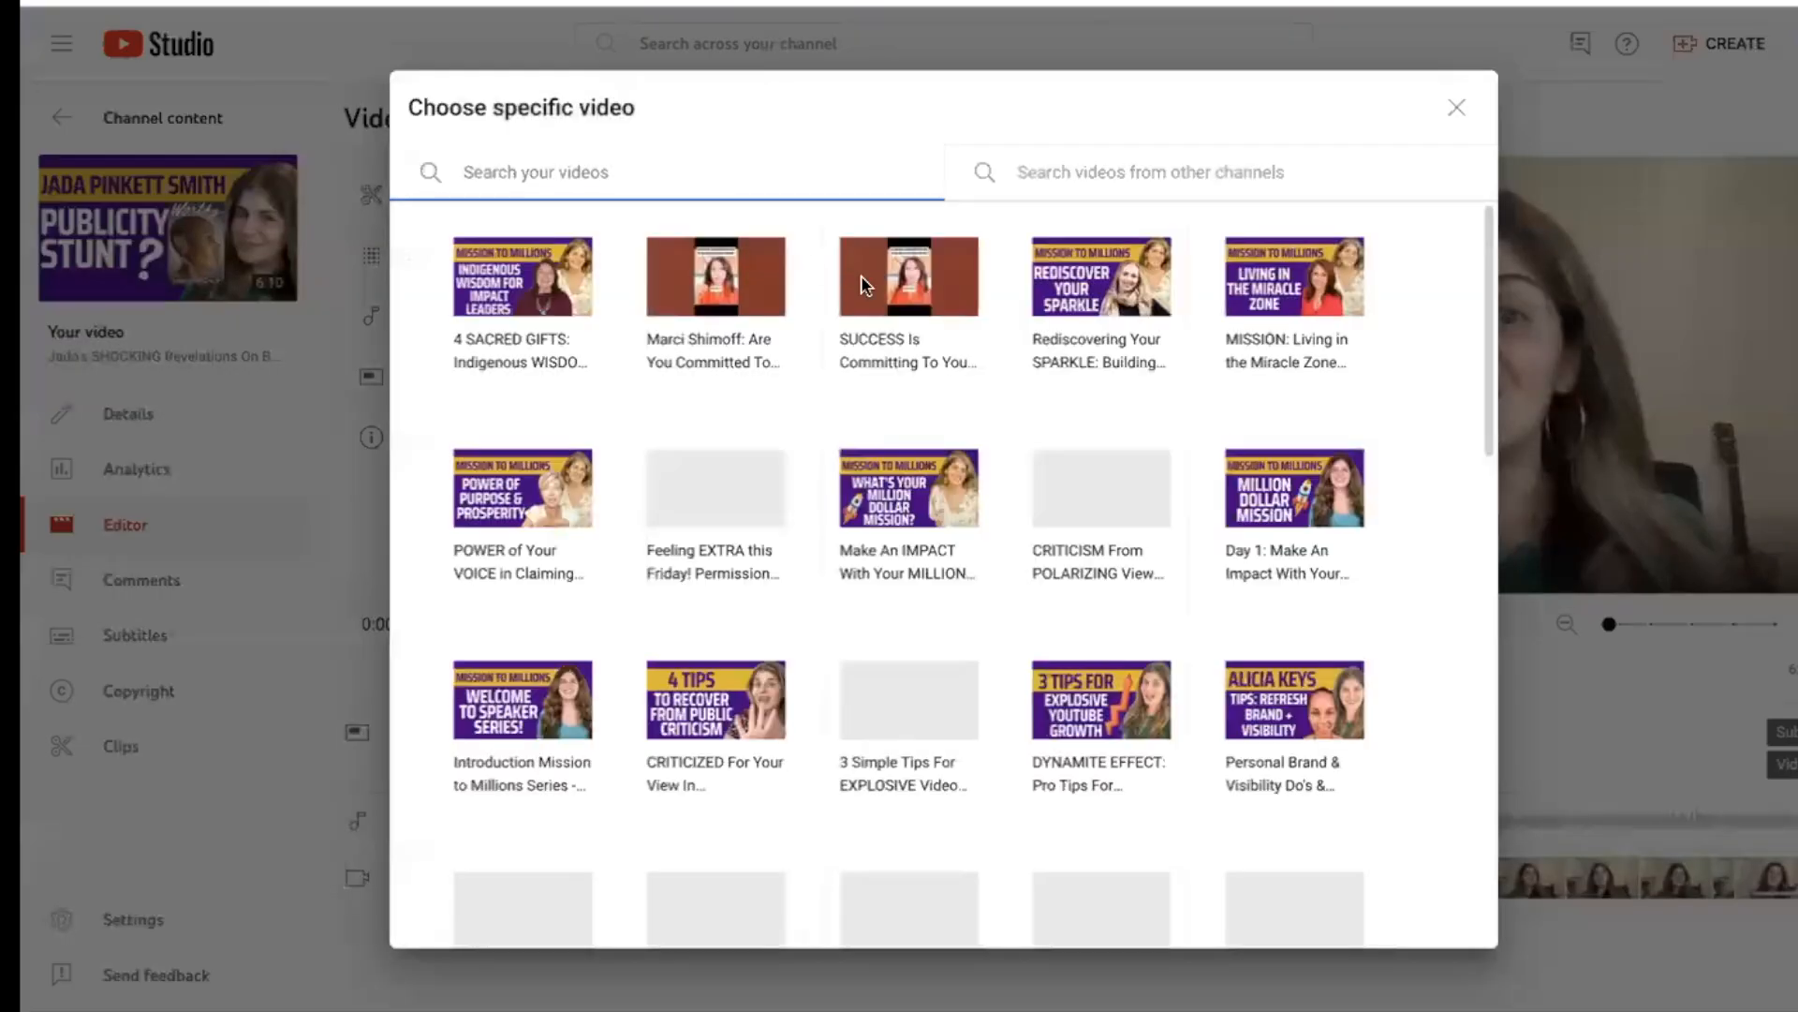
{"action": "left_click", "coordinate": [562, 298]}
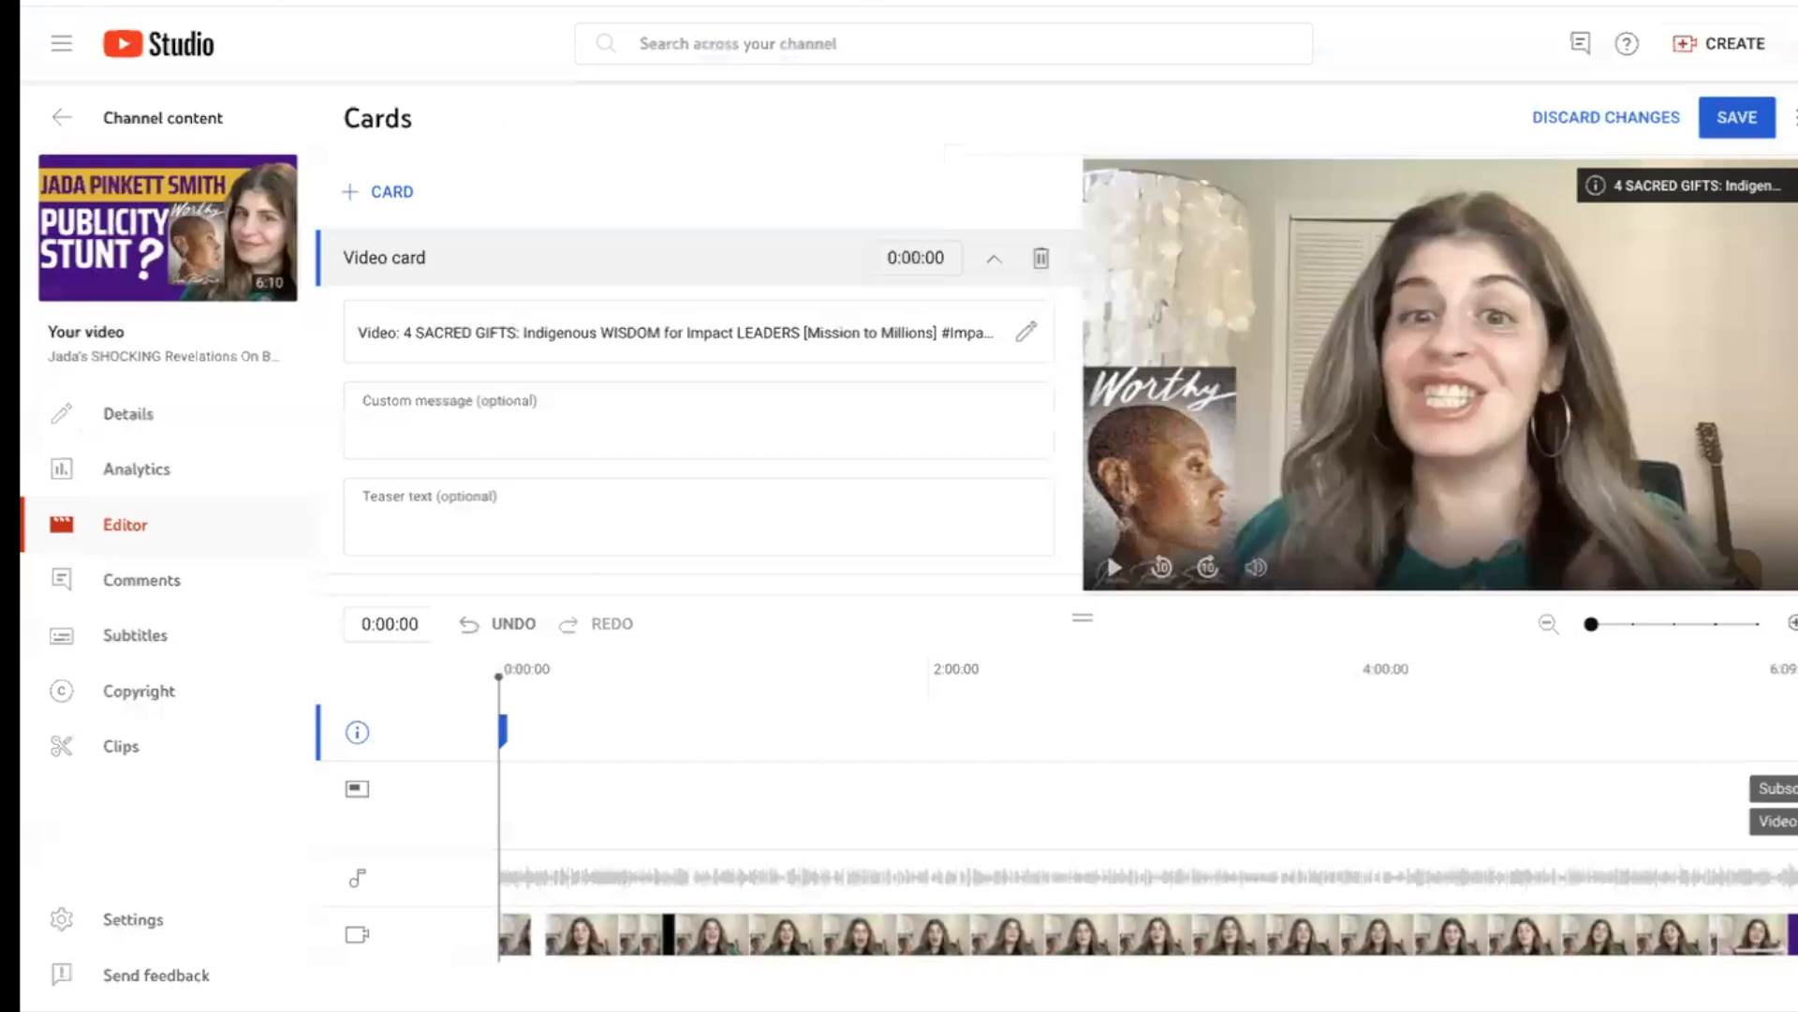
{"action": "left_click", "coordinate": [1039, 269]}
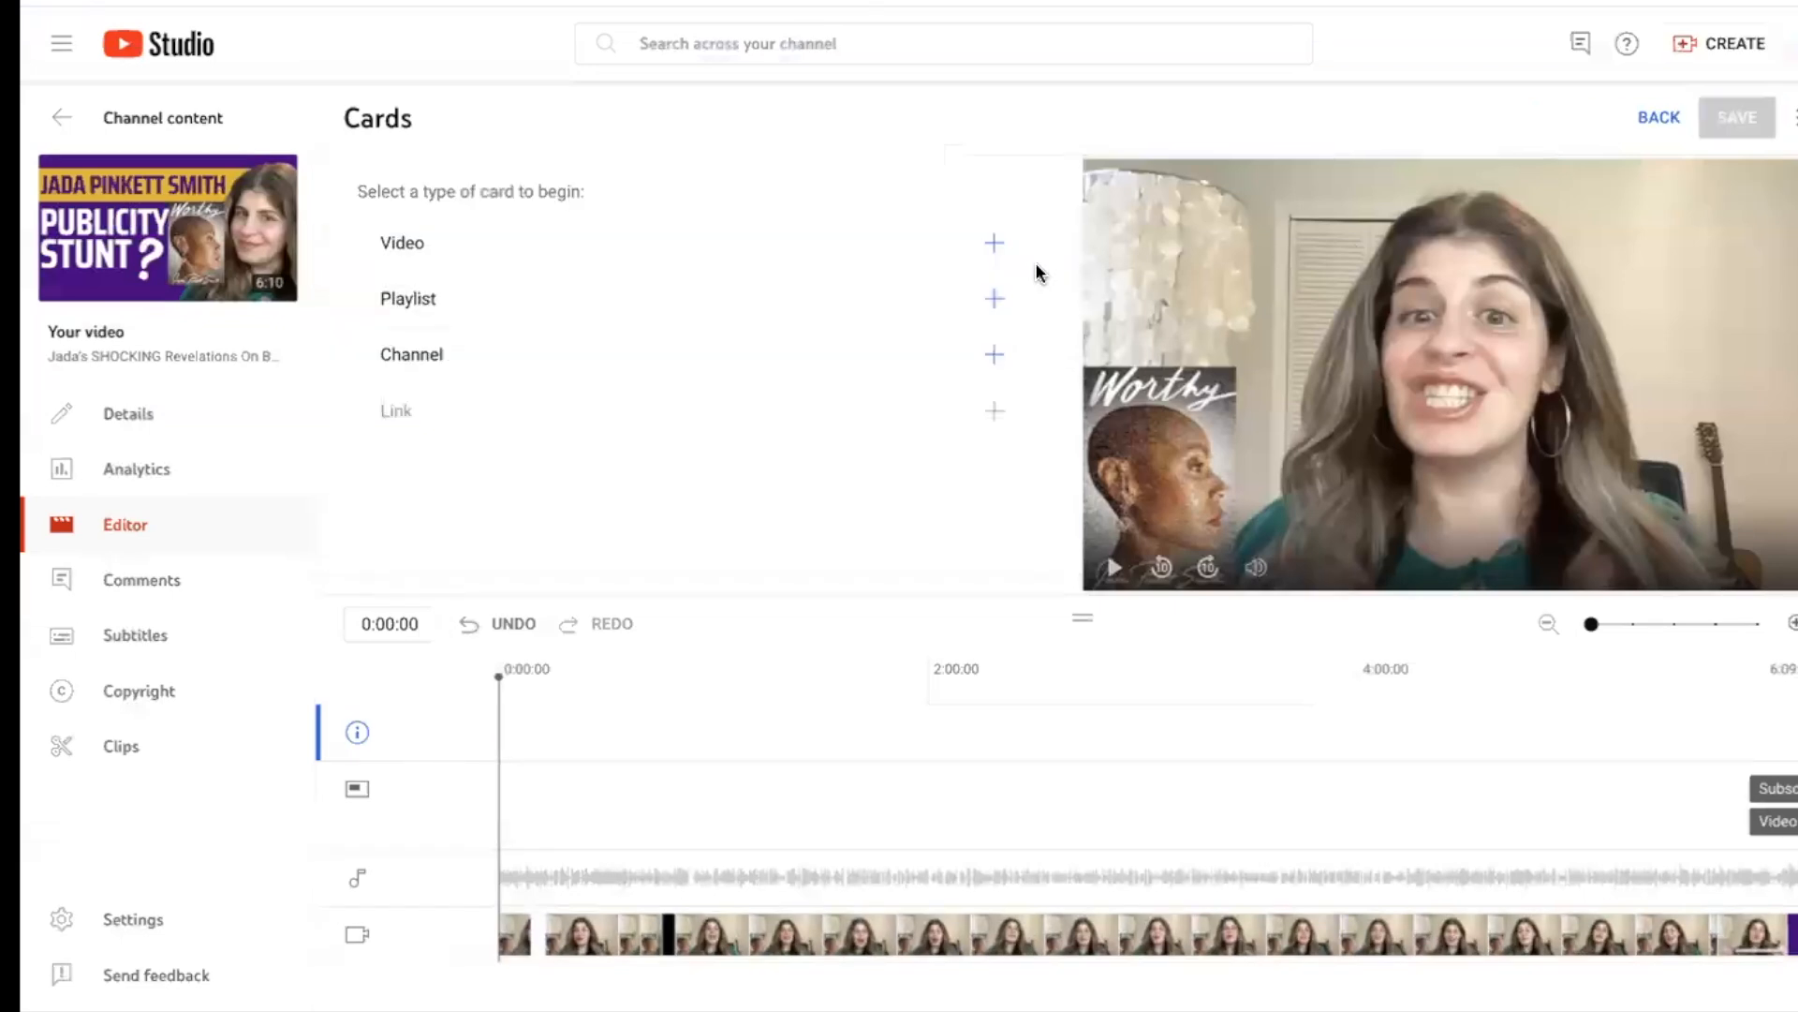
Open the end screen from the video's details and delete its existing subscribe and video elements
{"action": "left_click", "coordinate": [146, 398]}
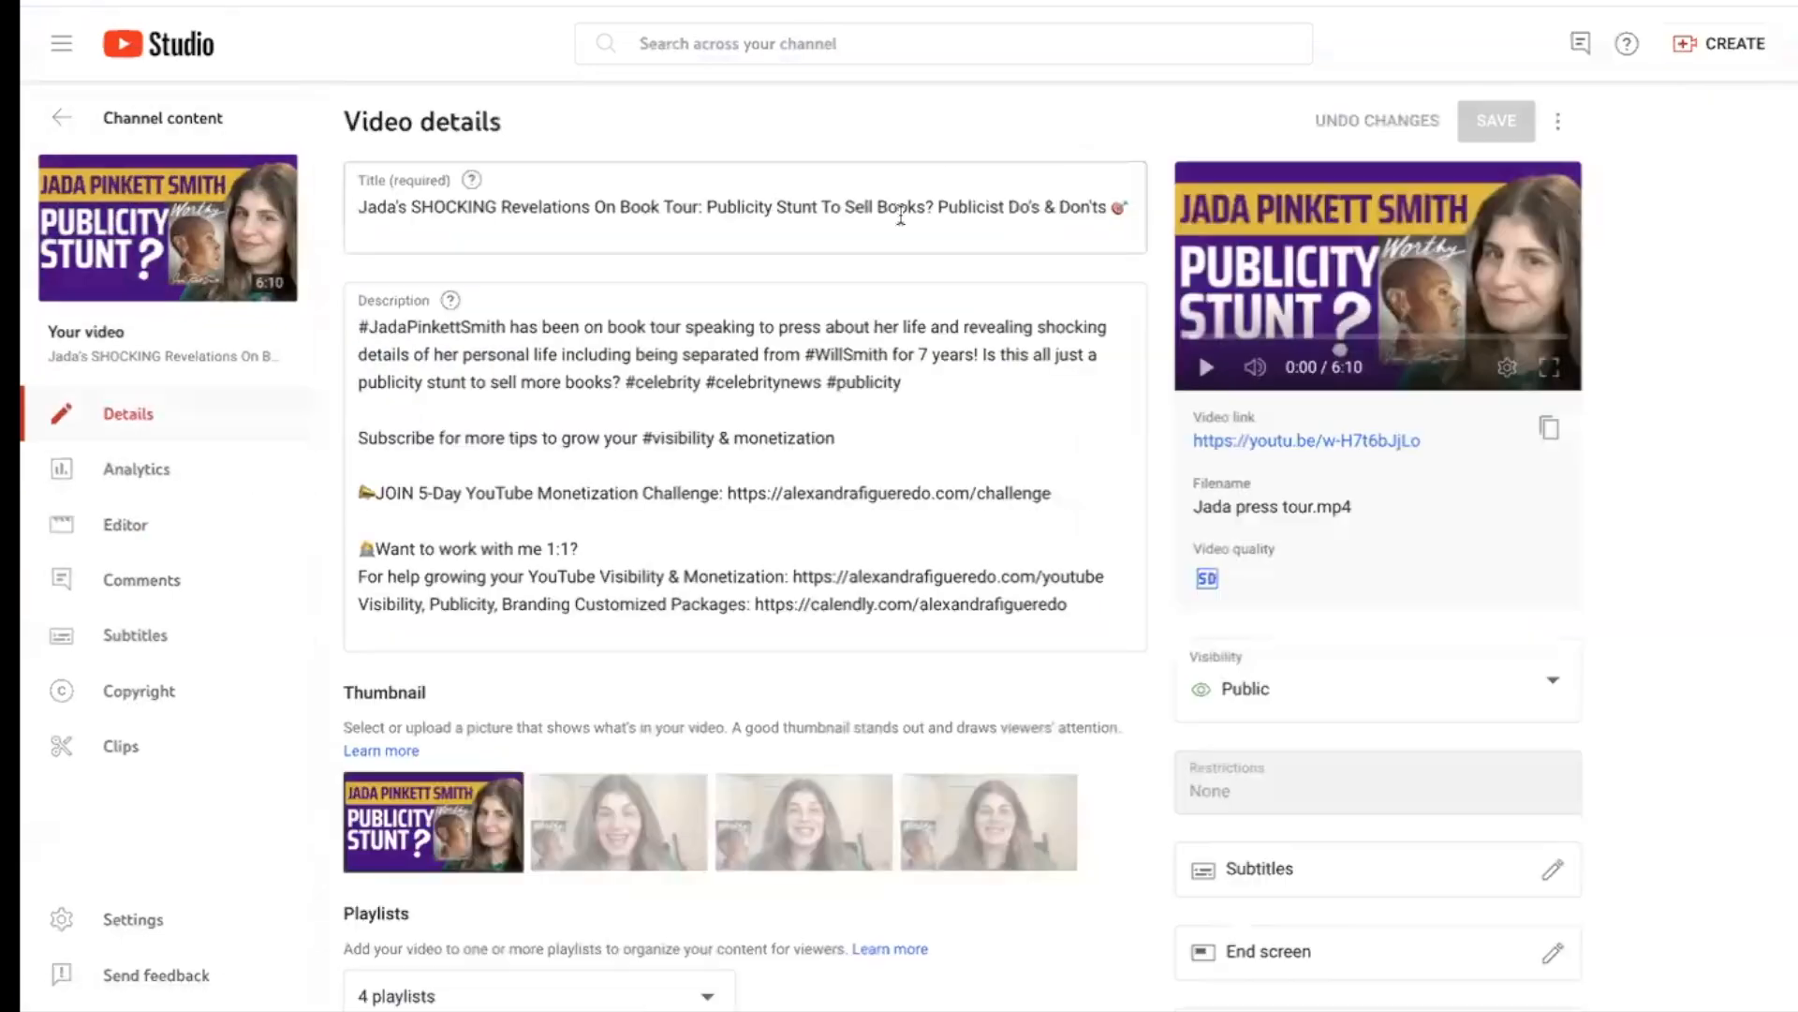
{"action": "scroll", "coordinate": [1199, 350], "scroll_direction": "down", "scroll_amount": 3}
{"action": "scroll", "coordinate": [1199, 422], "scroll_direction": "down", "scroll_amount": 1}
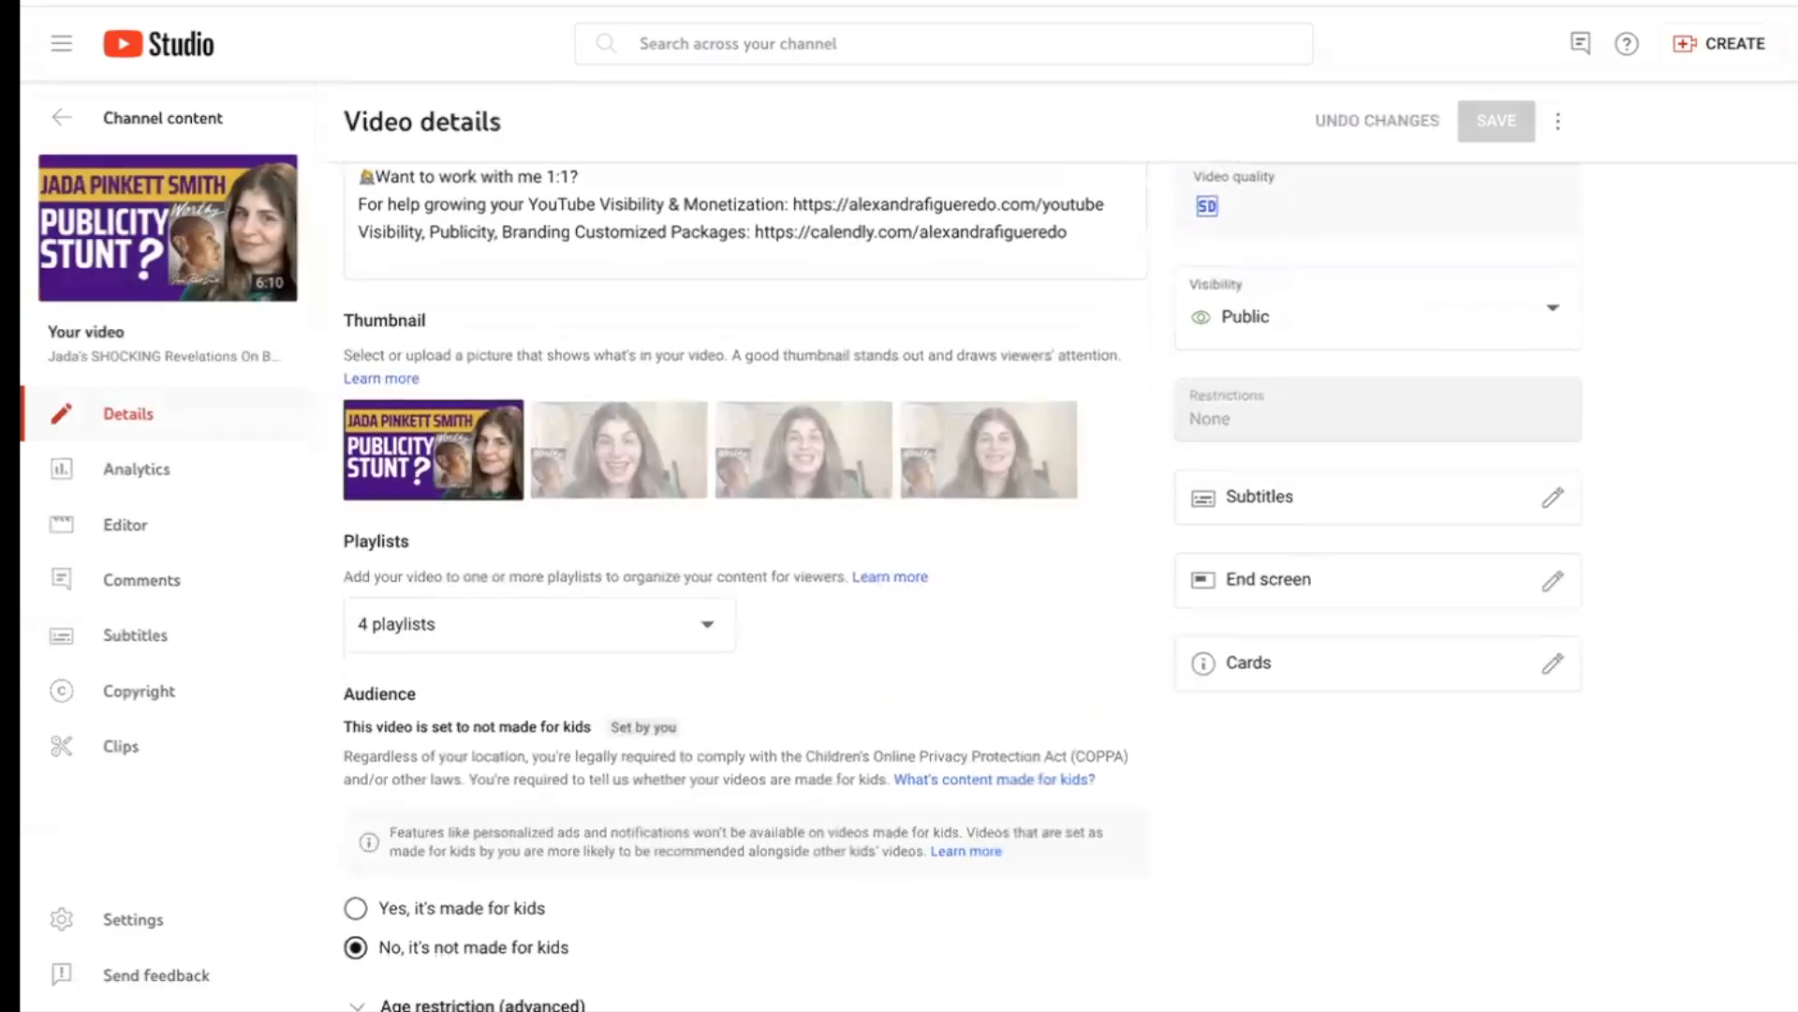
{"action": "left_click", "coordinate": [1315, 586]}
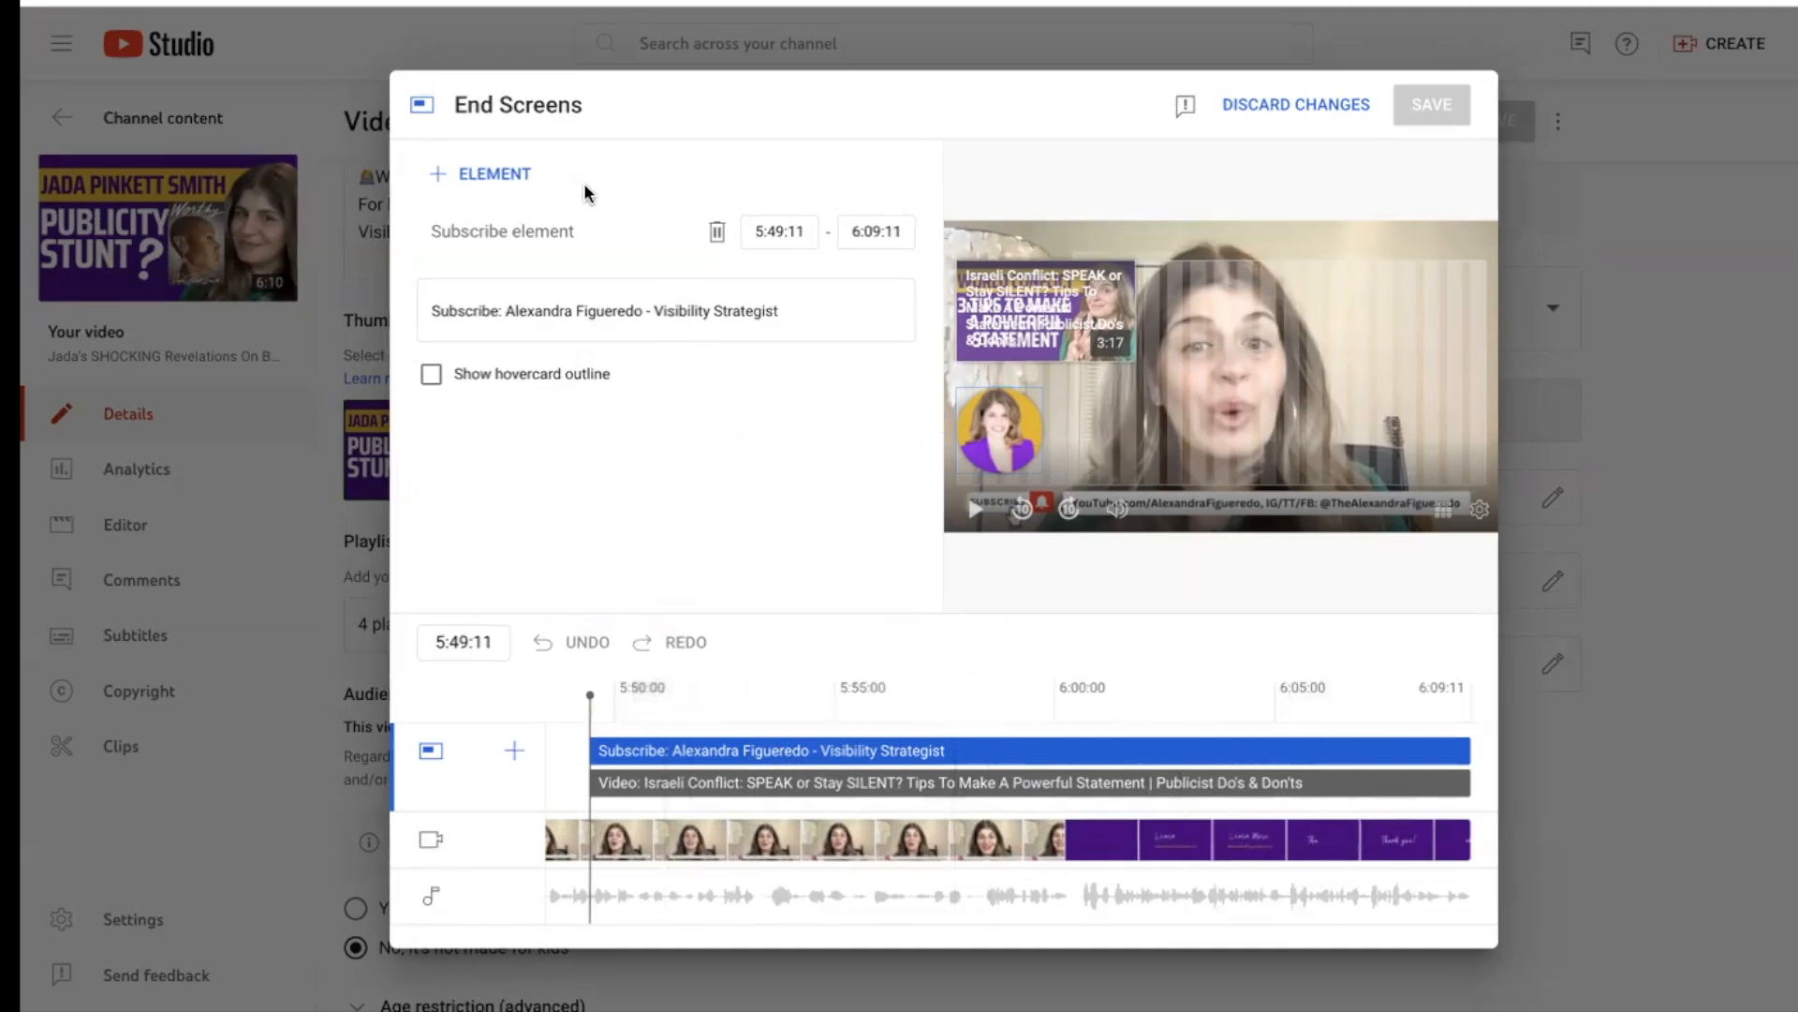
{"action": "key", "text": "Delete"}
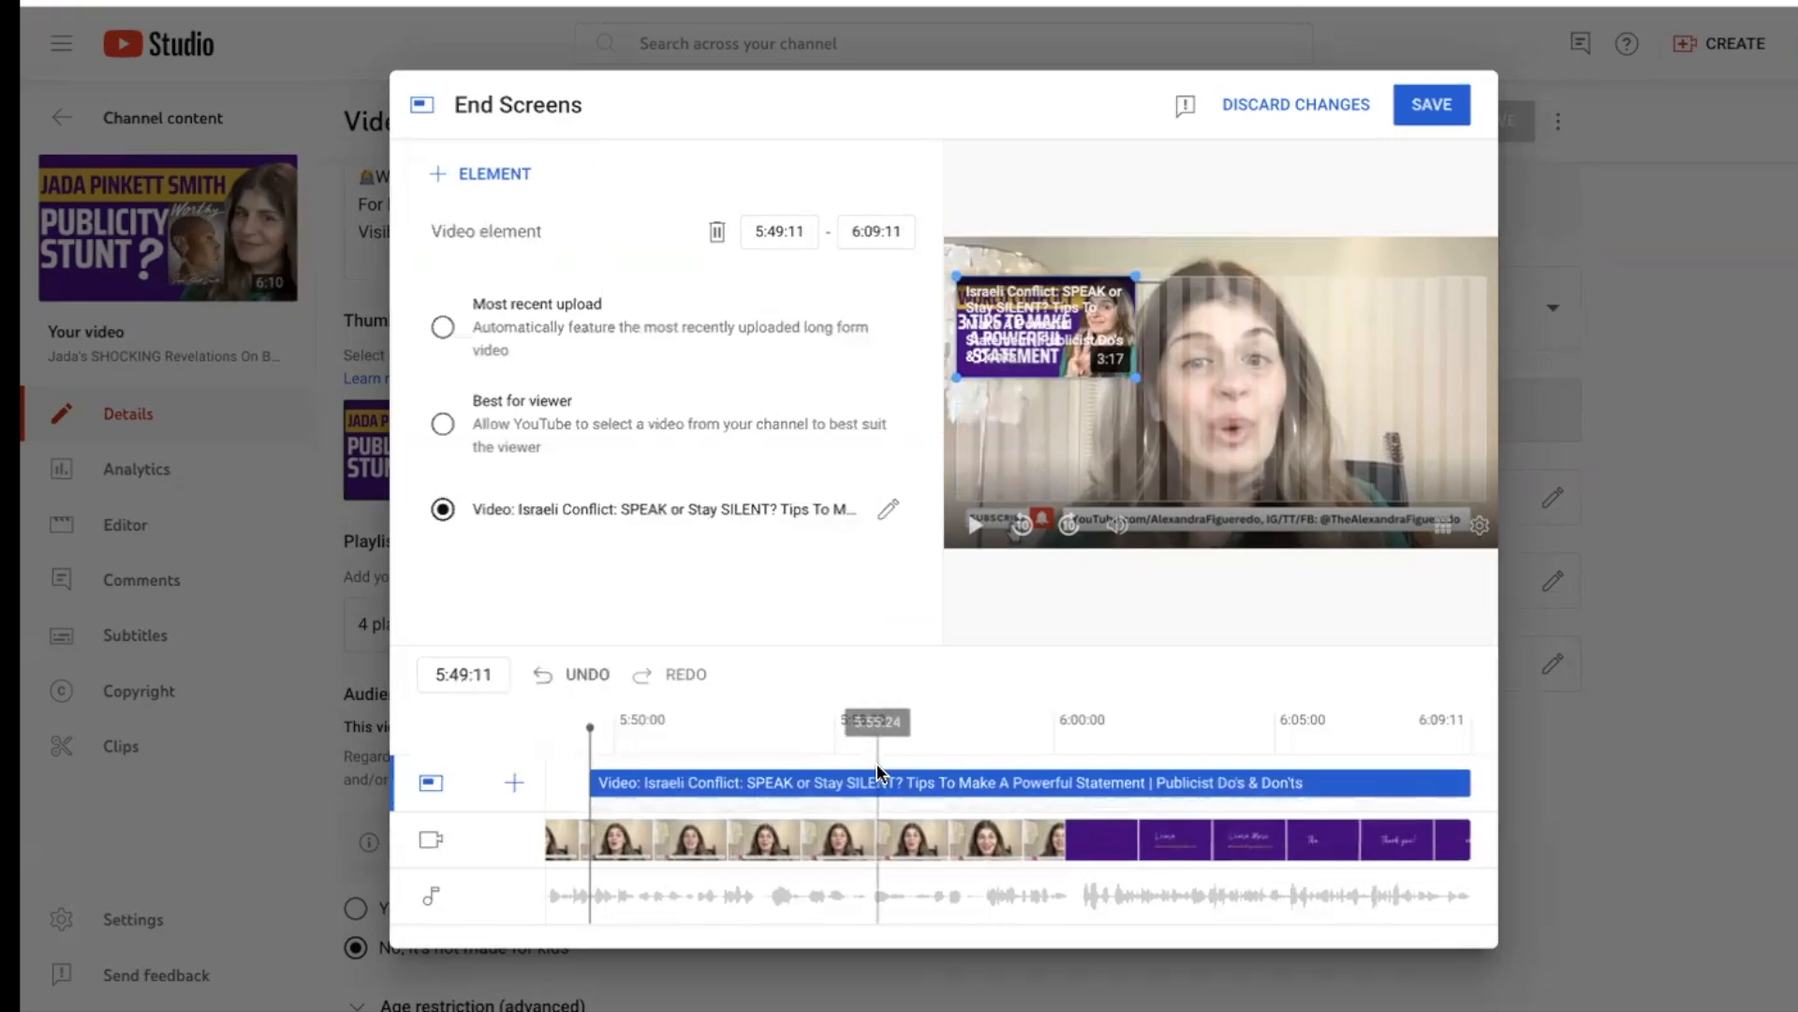
{"action": "key", "text": "Delete"}
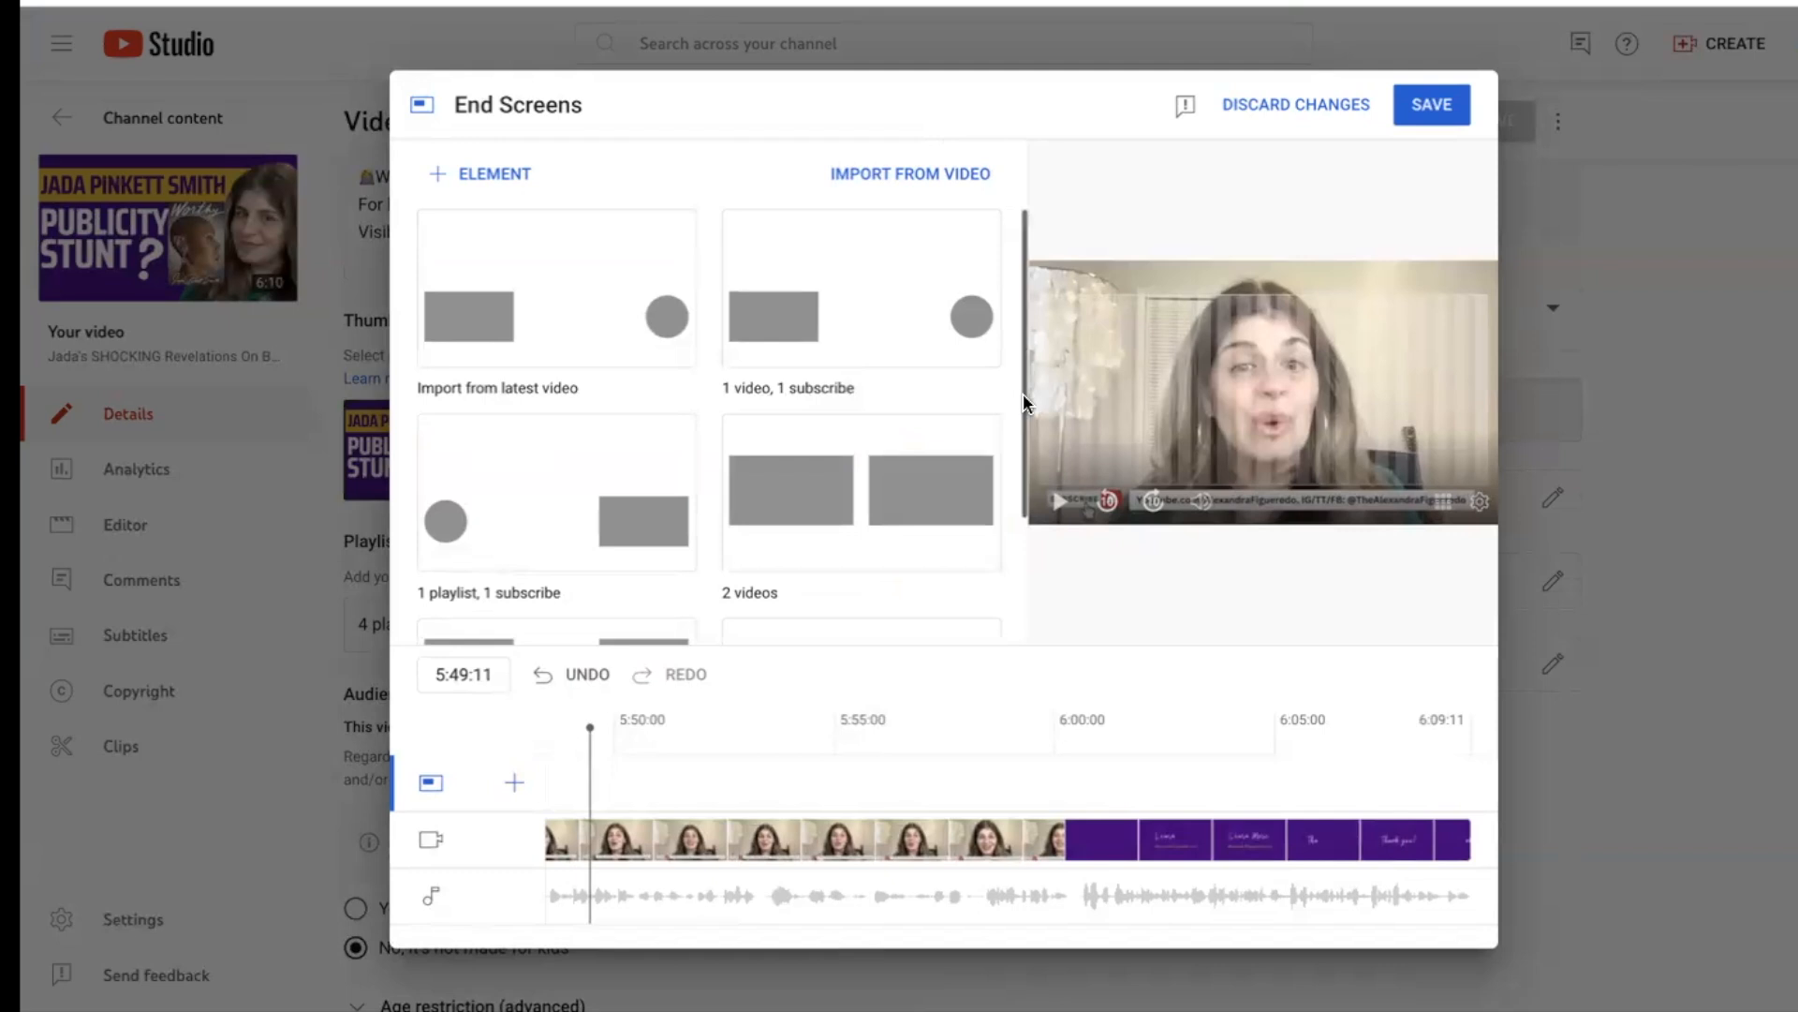
Review the end screen layouts and apply the "1 video, 1 playlist, 1 subscribe" template
{"action": "scroll", "coordinate": [1028, 469], "scroll_direction": "down", "scroll_amount": 2}
{"action": "scroll", "coordinate": [975, 273], "scroll_direction": "up", "scroll_amount": 2}
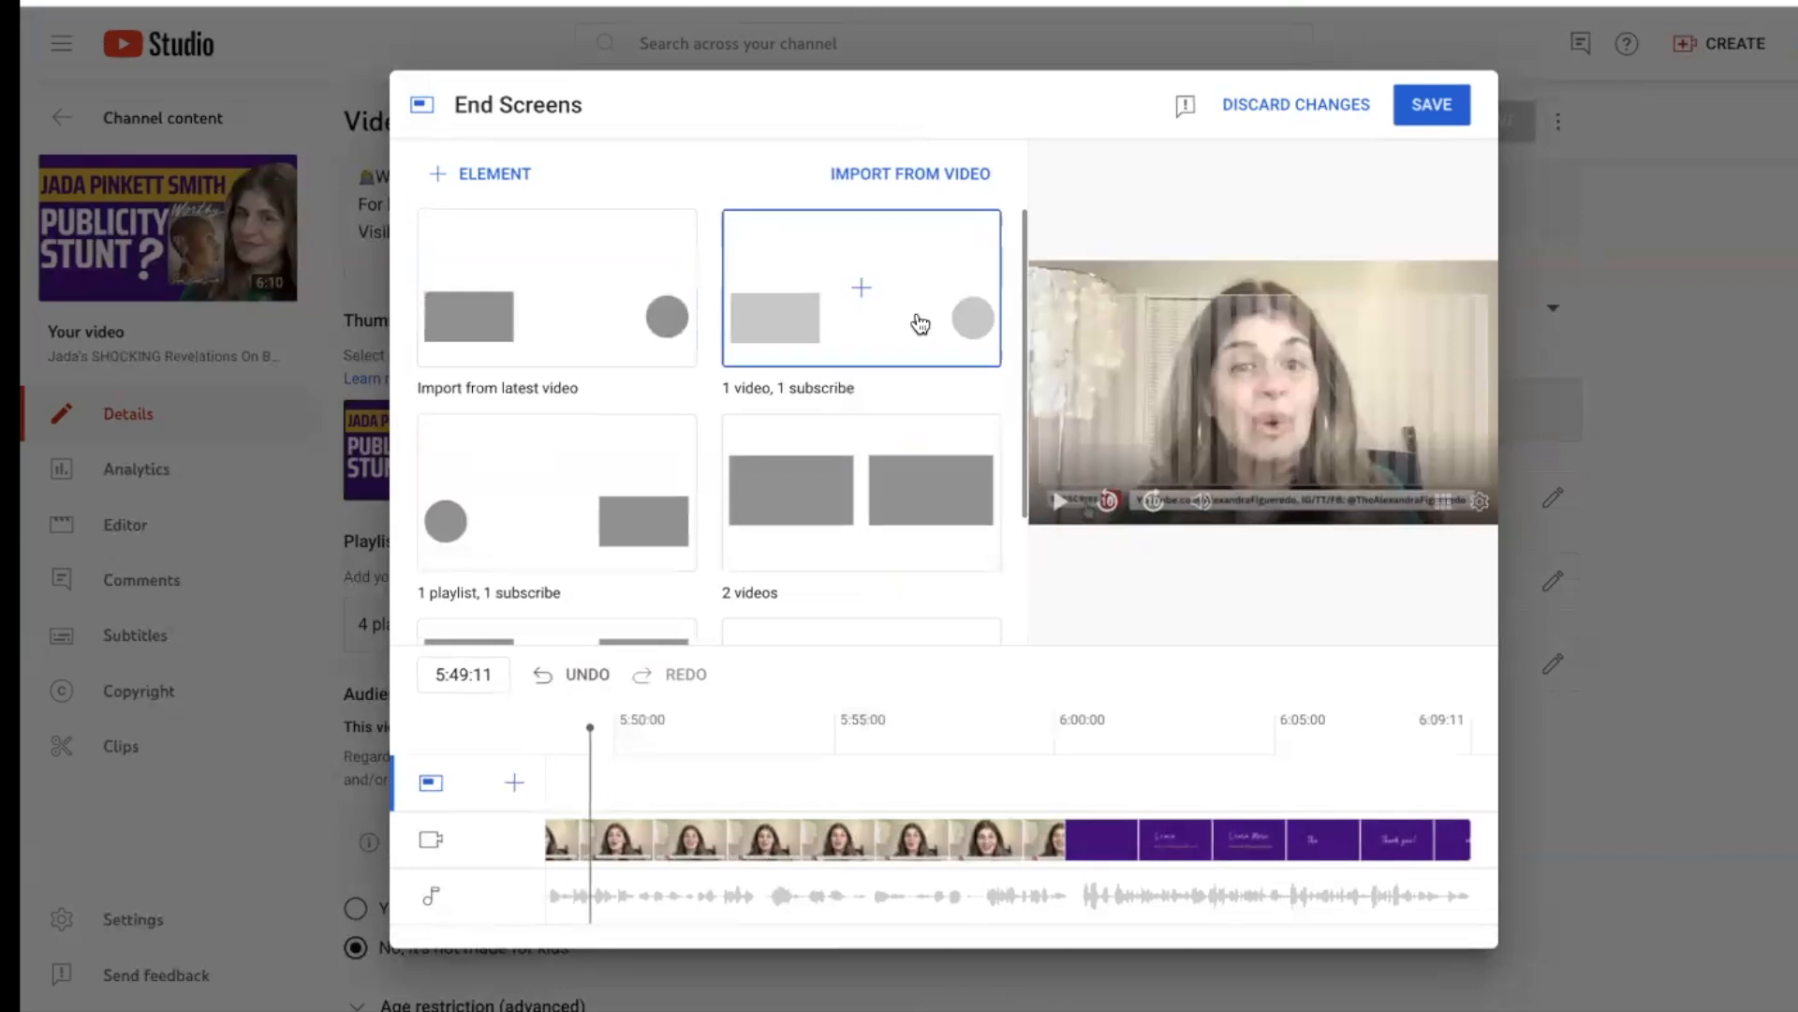
{"action": "left_click_drag", "start_coordinate": [1020, 310], "coordinate": [1028, 415]}
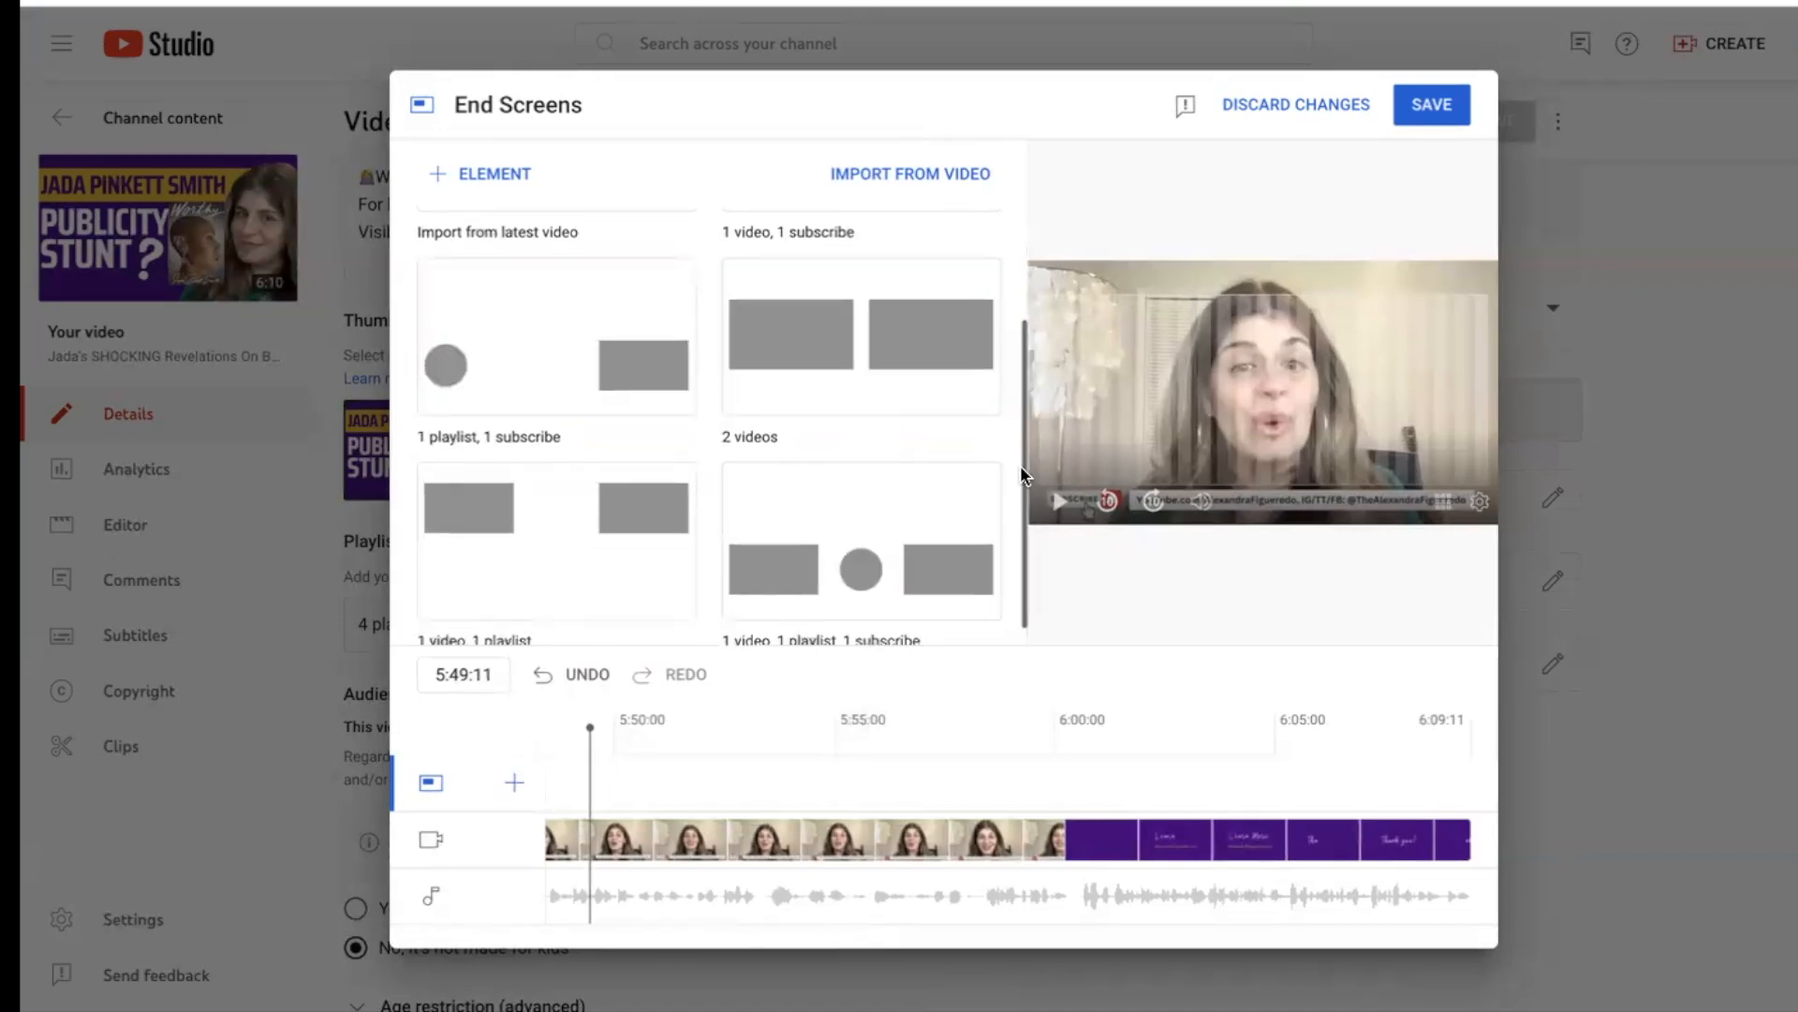
{"action": "scroll", "coordinate": [1023, 351], "scroll_direction": "up", "scroll_amount": 2}
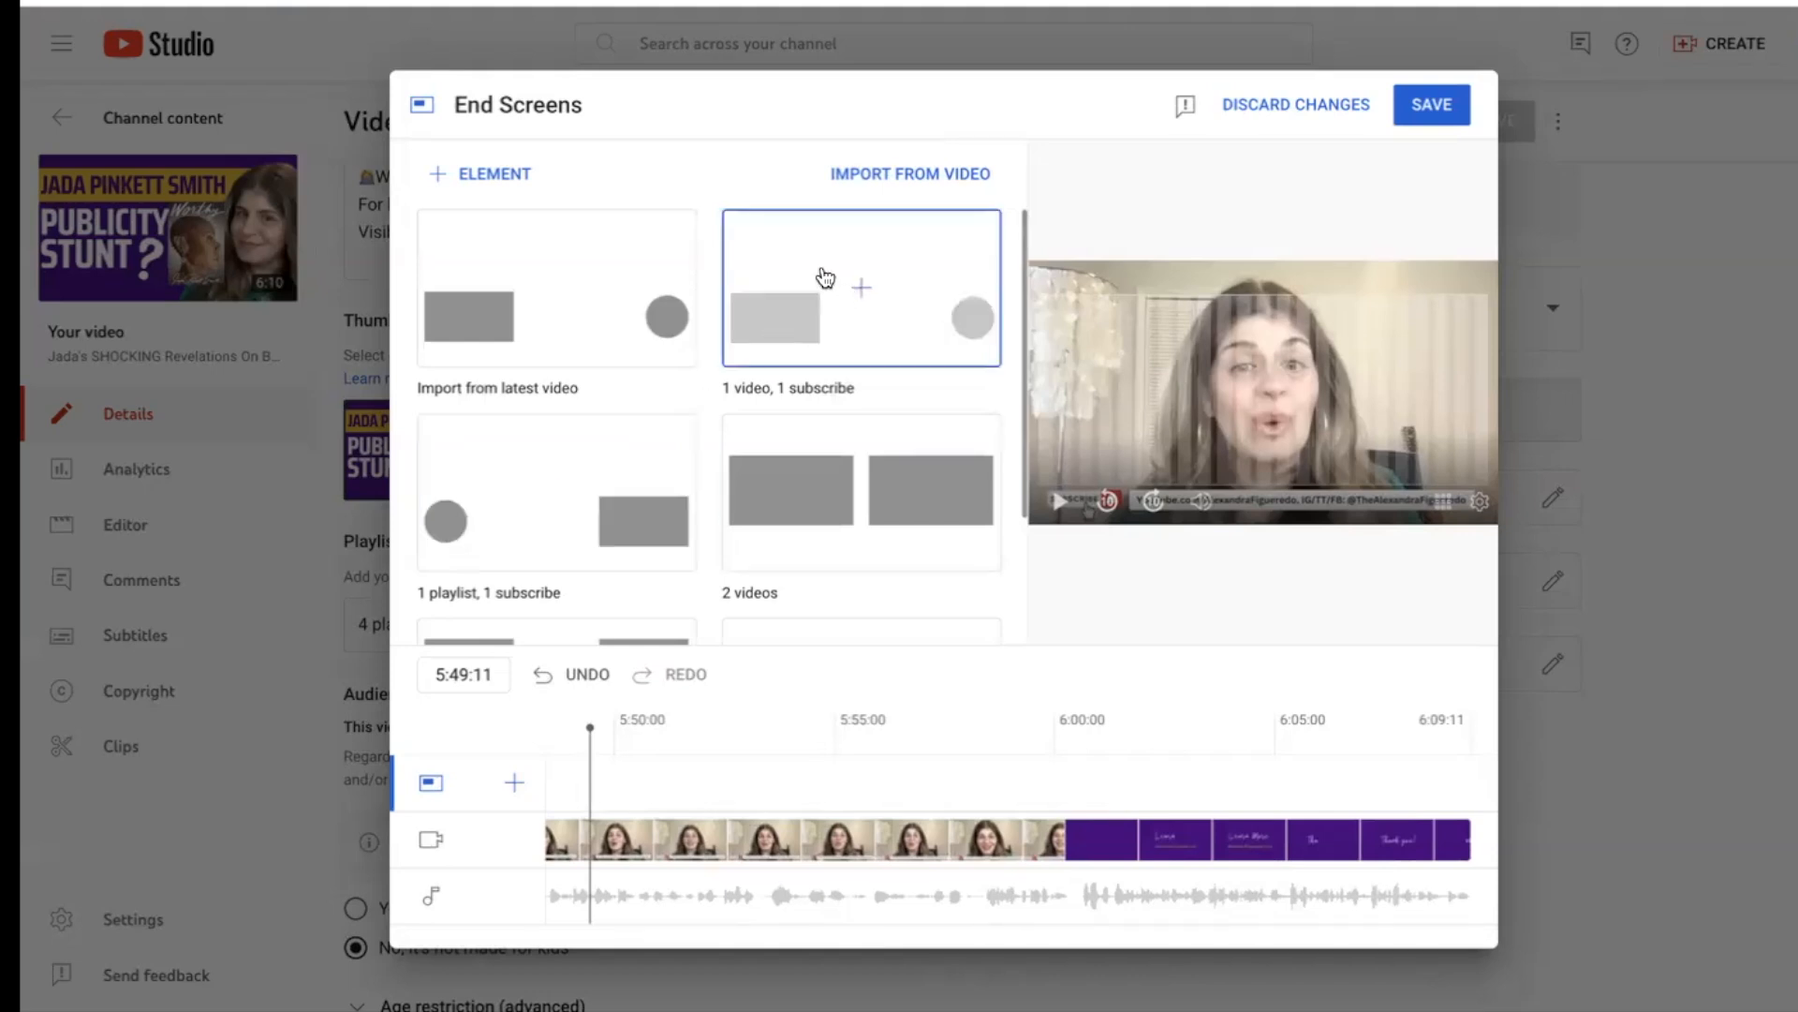
{"action": "left_click_drag", "start_coordinate": [1026, 313], "coordinate": [1026, 397]}
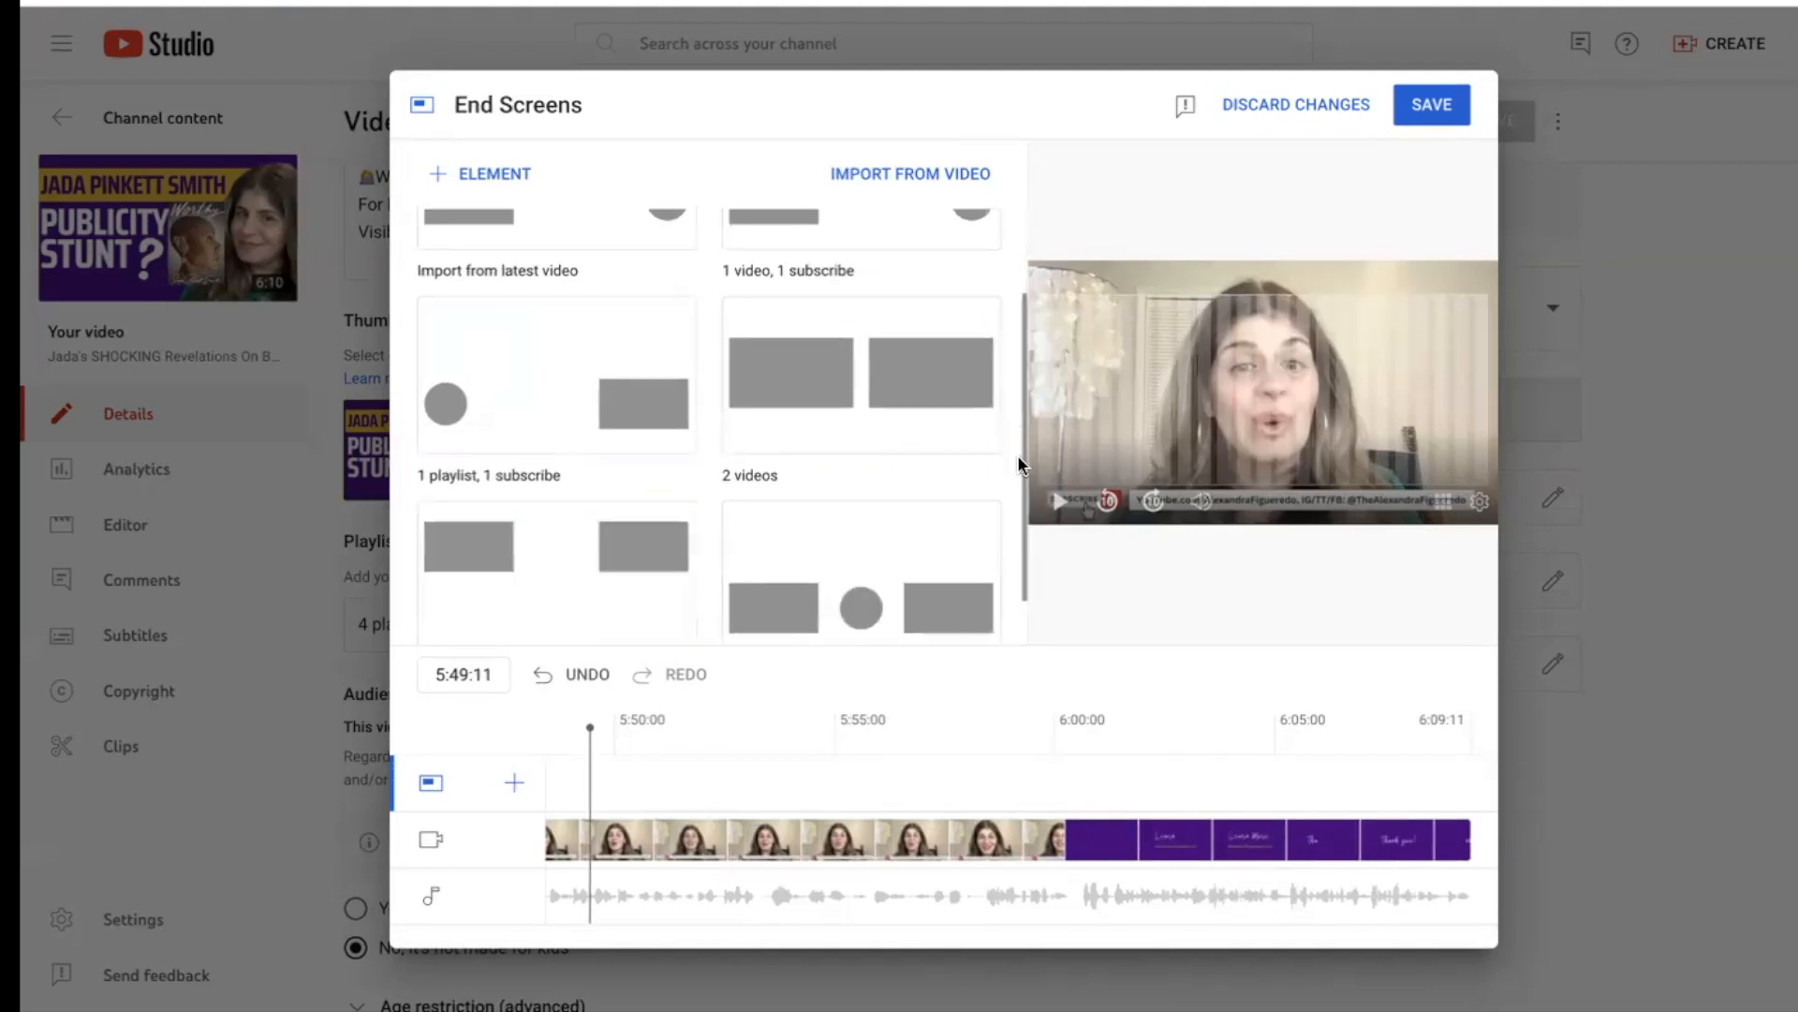
{"action": "scroll", "coordinate": [1021, 515], "scroll_direction": "down", "scroll_amount": 1}
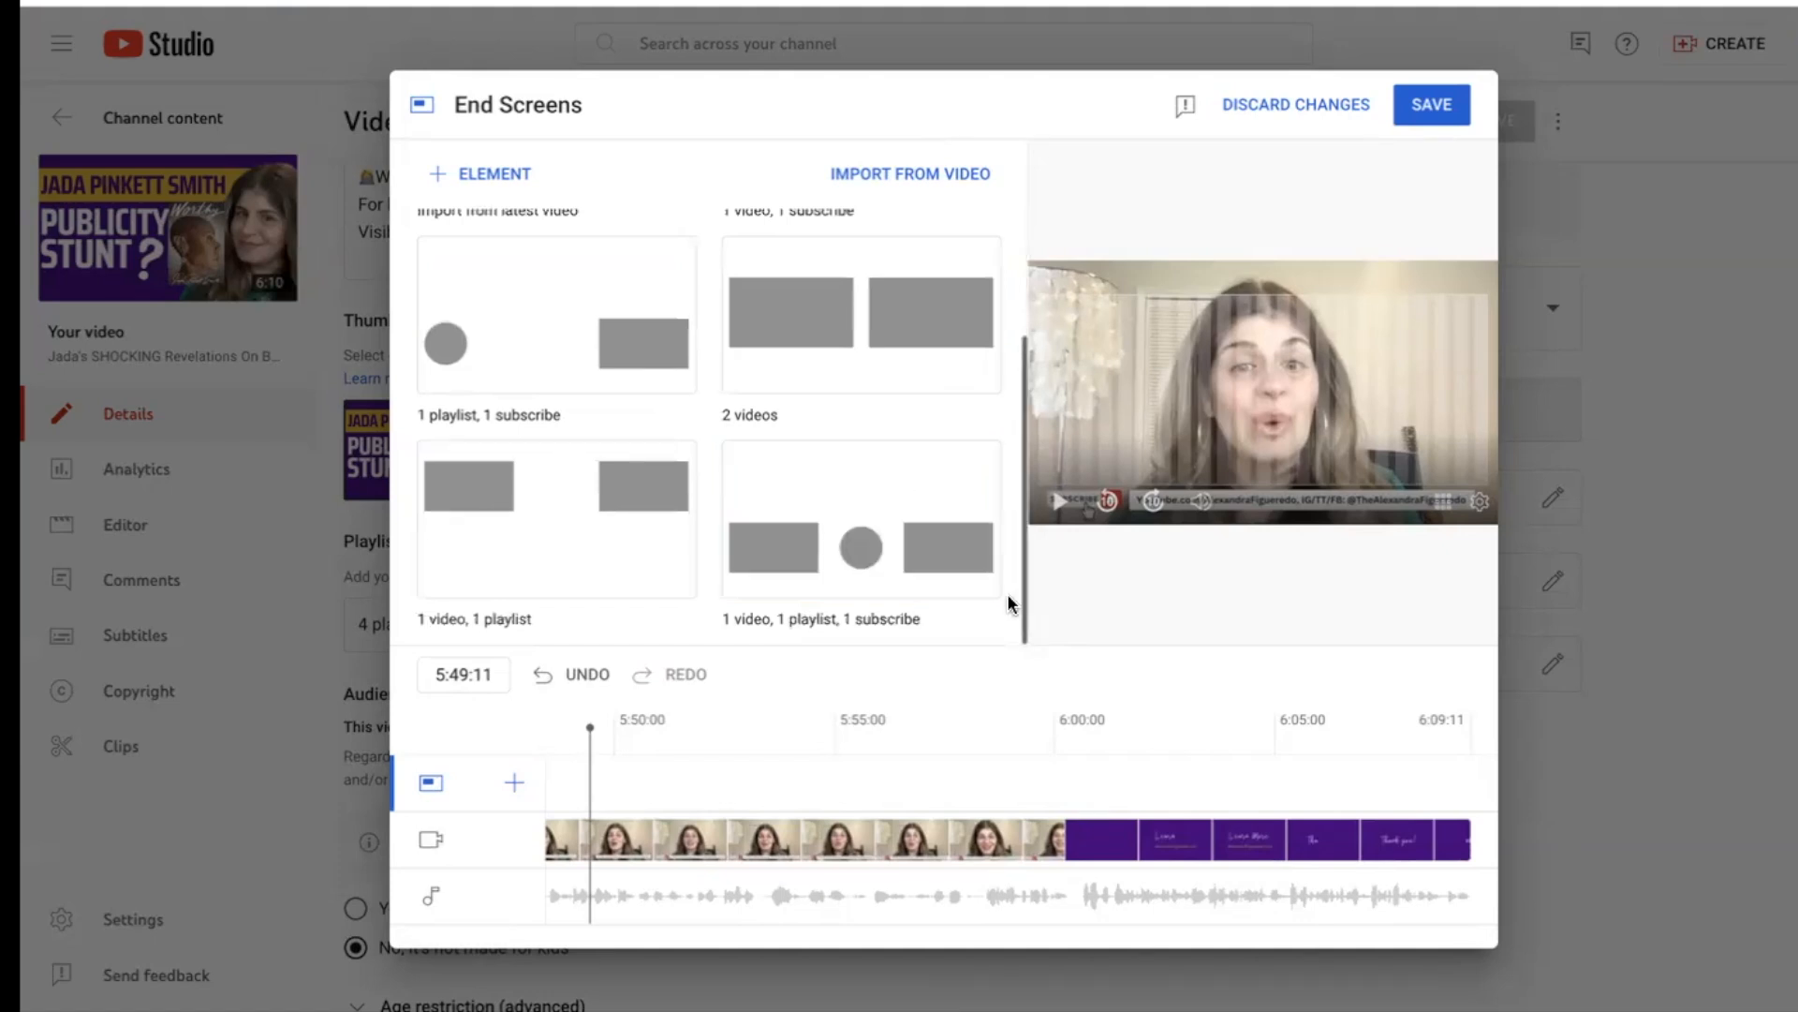
{"action": "left_click", "coordinate": [889, 548]}
Arrange the playlist element directly above the video element and the subscribe element near mid-height at the frame's opposite edge
{"action": "mouse_move", "coordinate": [1110, 419]}
{"action": "left_mouse_down"}
{"action": "mouse_move", "coordinate": [1083, 272]}
{"action": "mouse_move", "coordinate": [1083, 432]}
{"action": "left_mouse_up"}
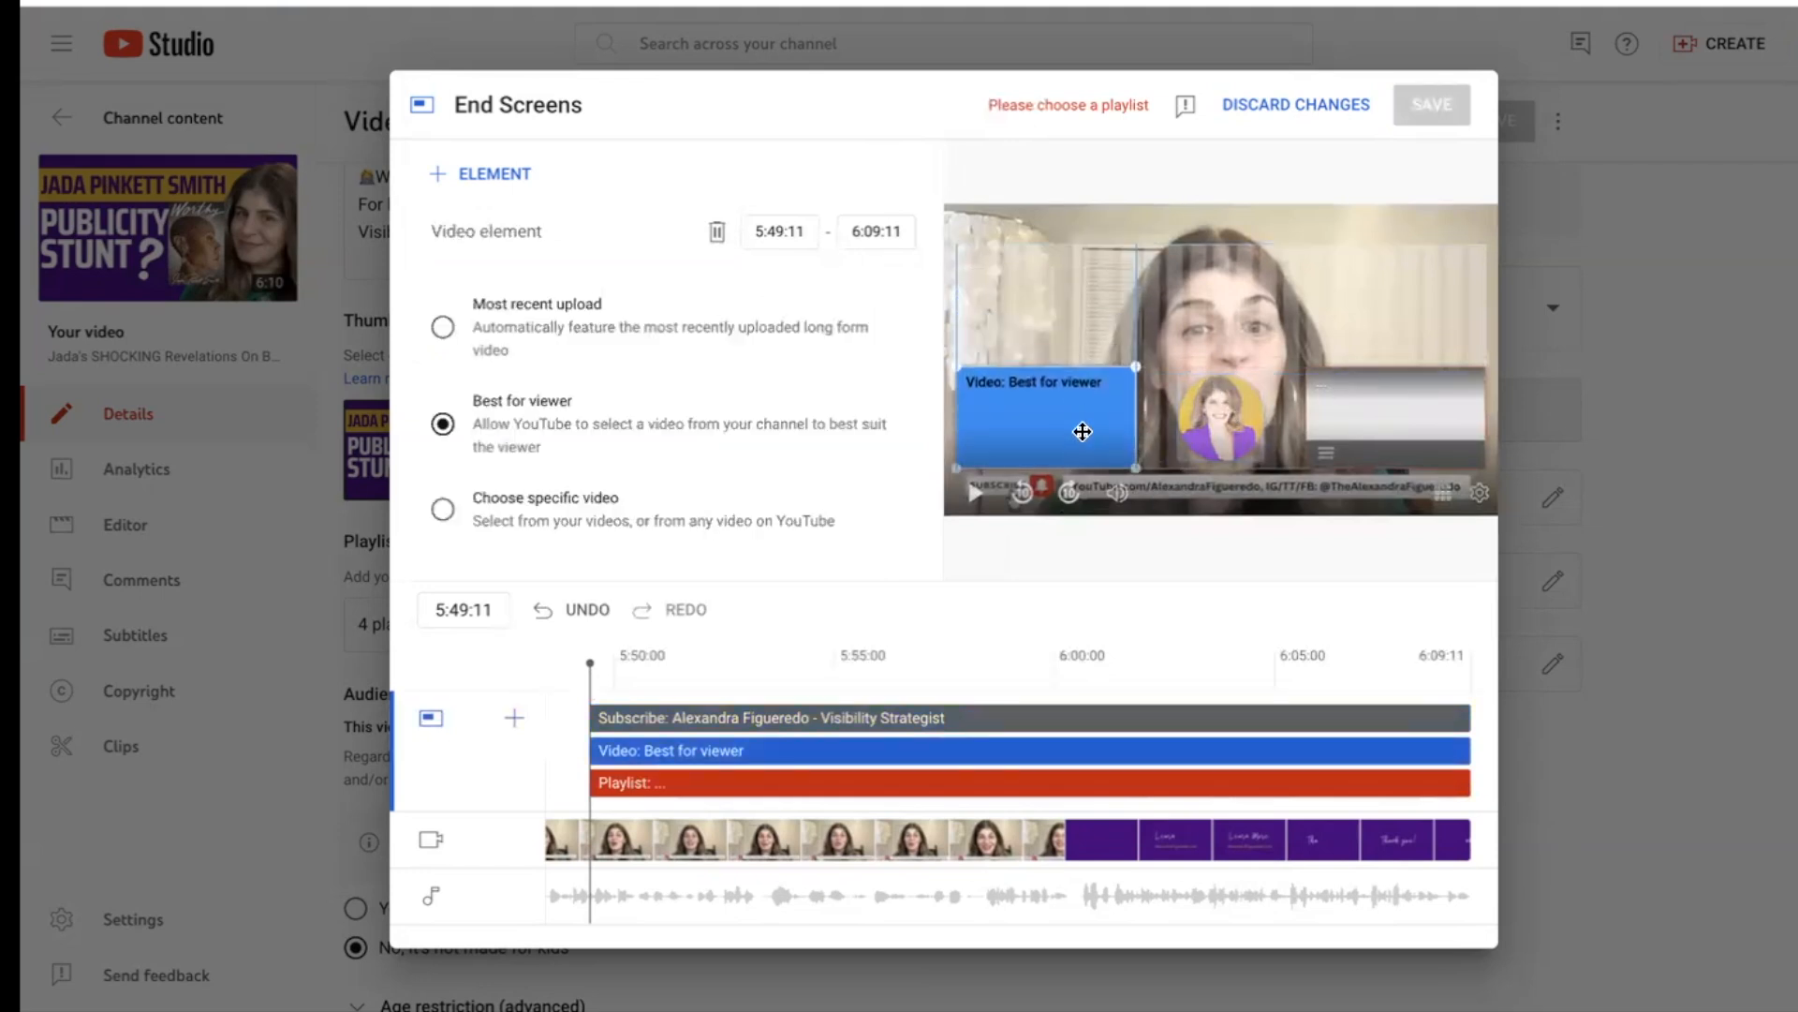
{"action": "left_click_drag", "start_coordinate": [1219, 421], "coordinate": [1445, 272]}
{"action": "left_click_drag", "start_coordinate": [1426, 414], "coordinate": [993, 249]}
{"action": "left_click", "coordinate": [1052, 430]}
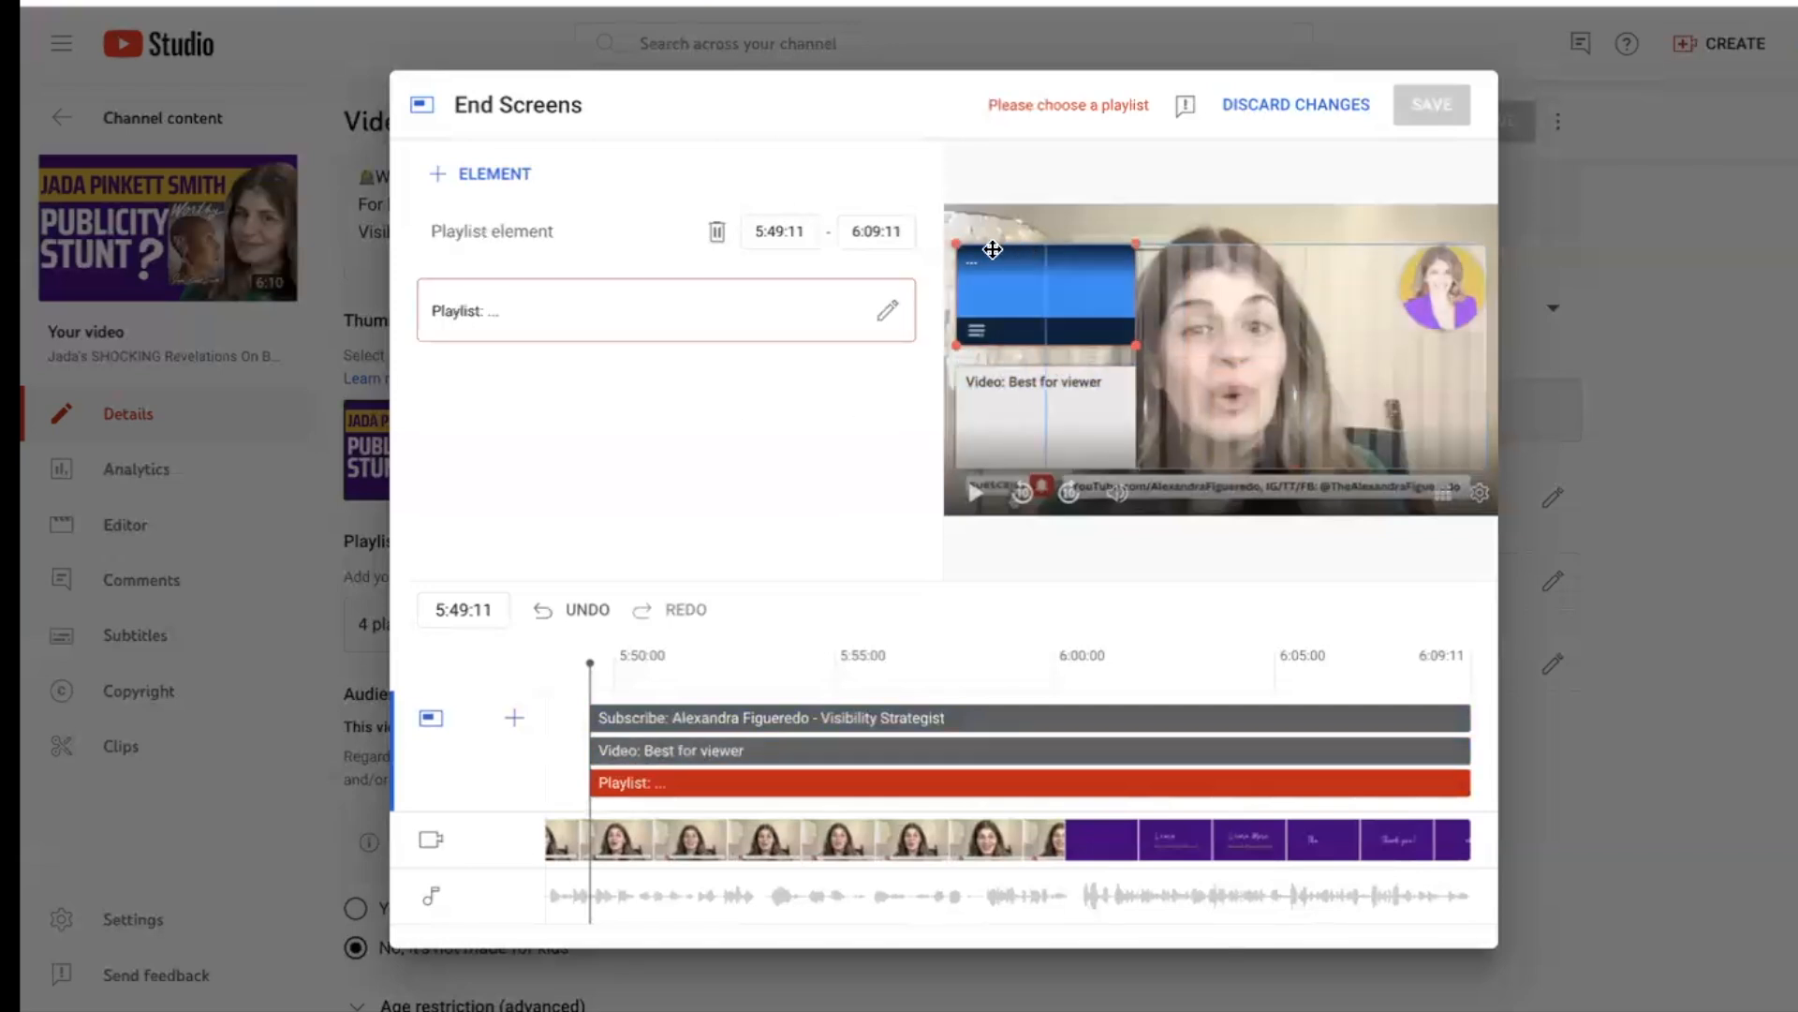
{"action": "left_click_drag", "start_coordinate": [1452, 289], "coordinate": [1455, 352]}
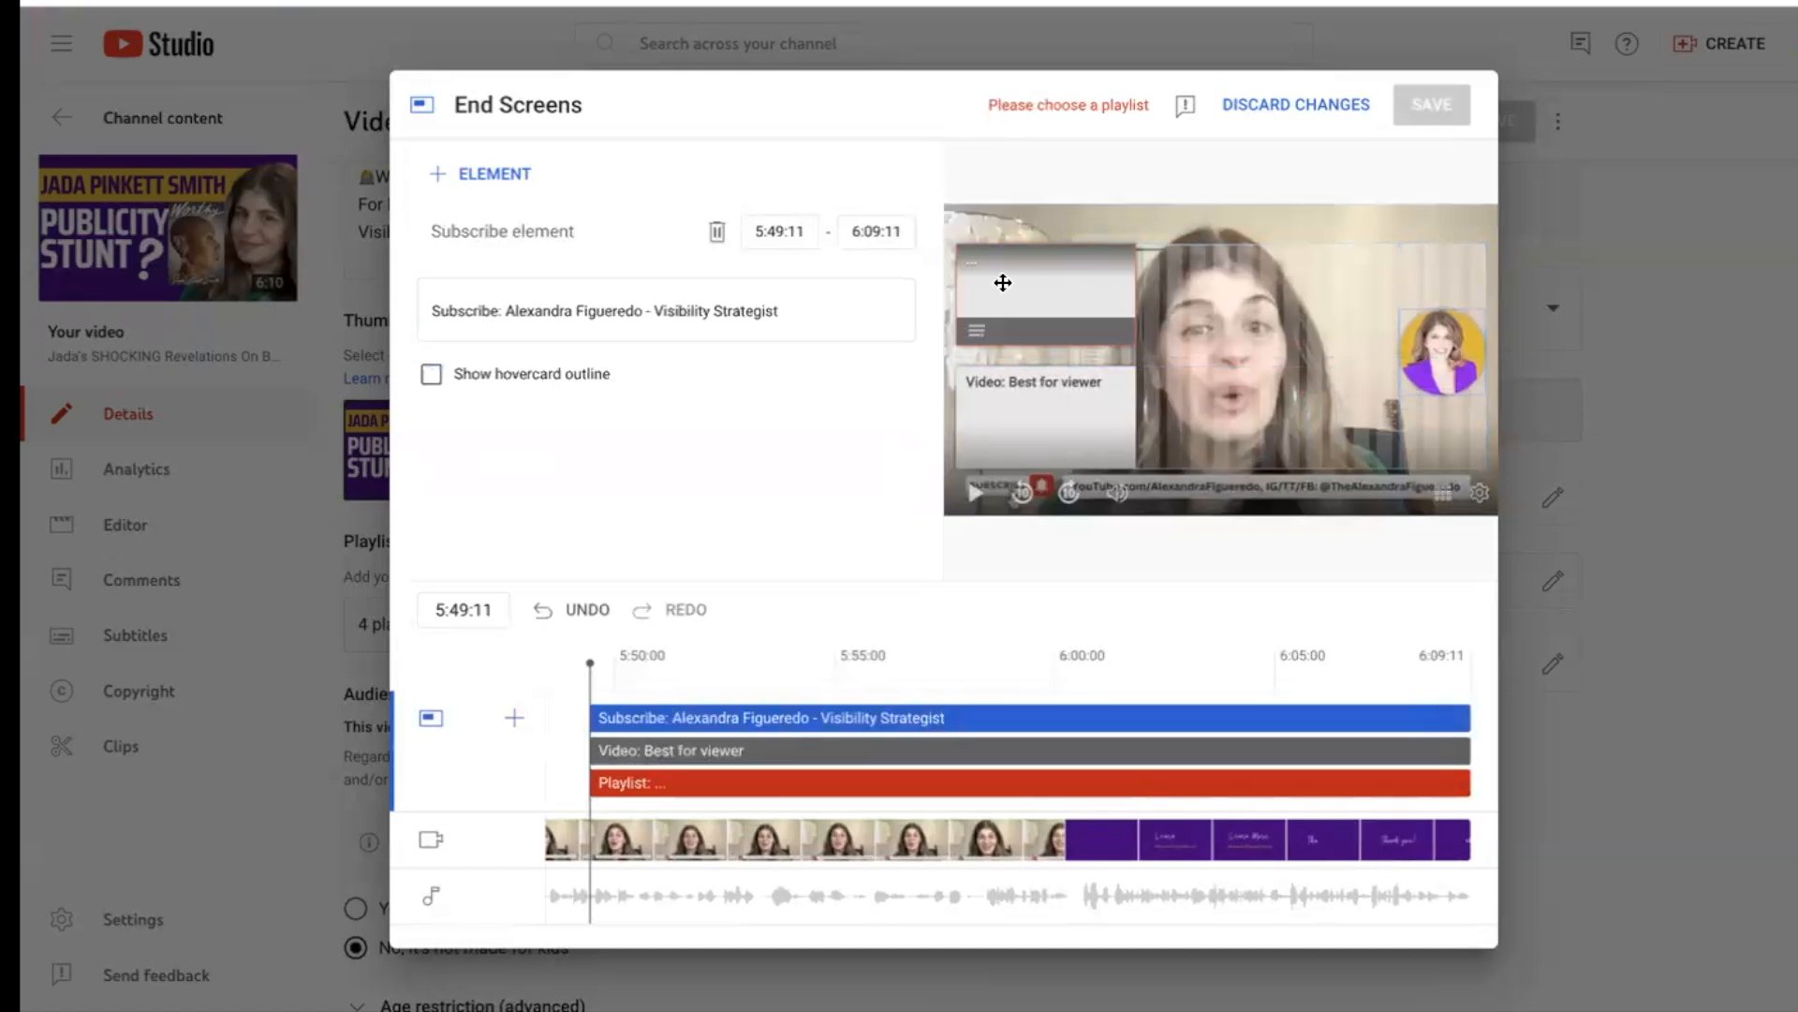
Set the end screen's video element to the specific video "Jada Publicity BACKFIRED--Affecting Book Sales?", searching for "jada"
{"action": "left_click", "coordinate": [1011, 395]}
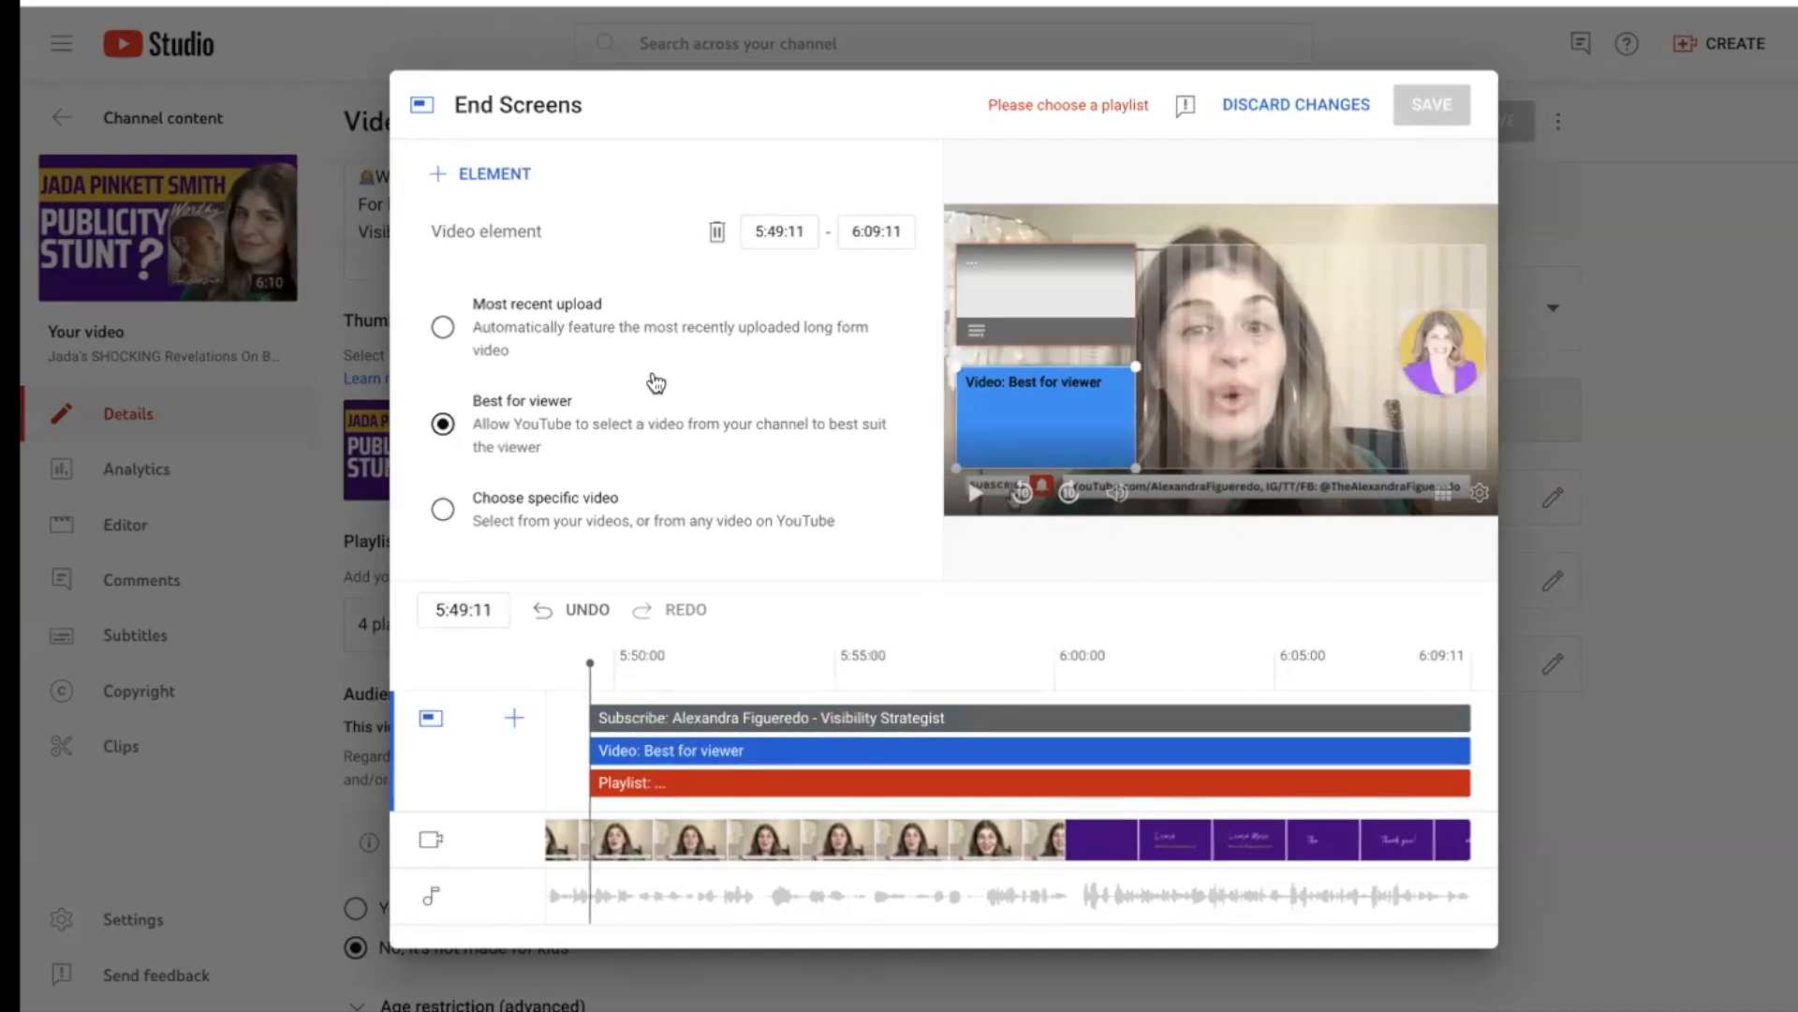
{"action": "left_click", "coordinate": [537, 507]}
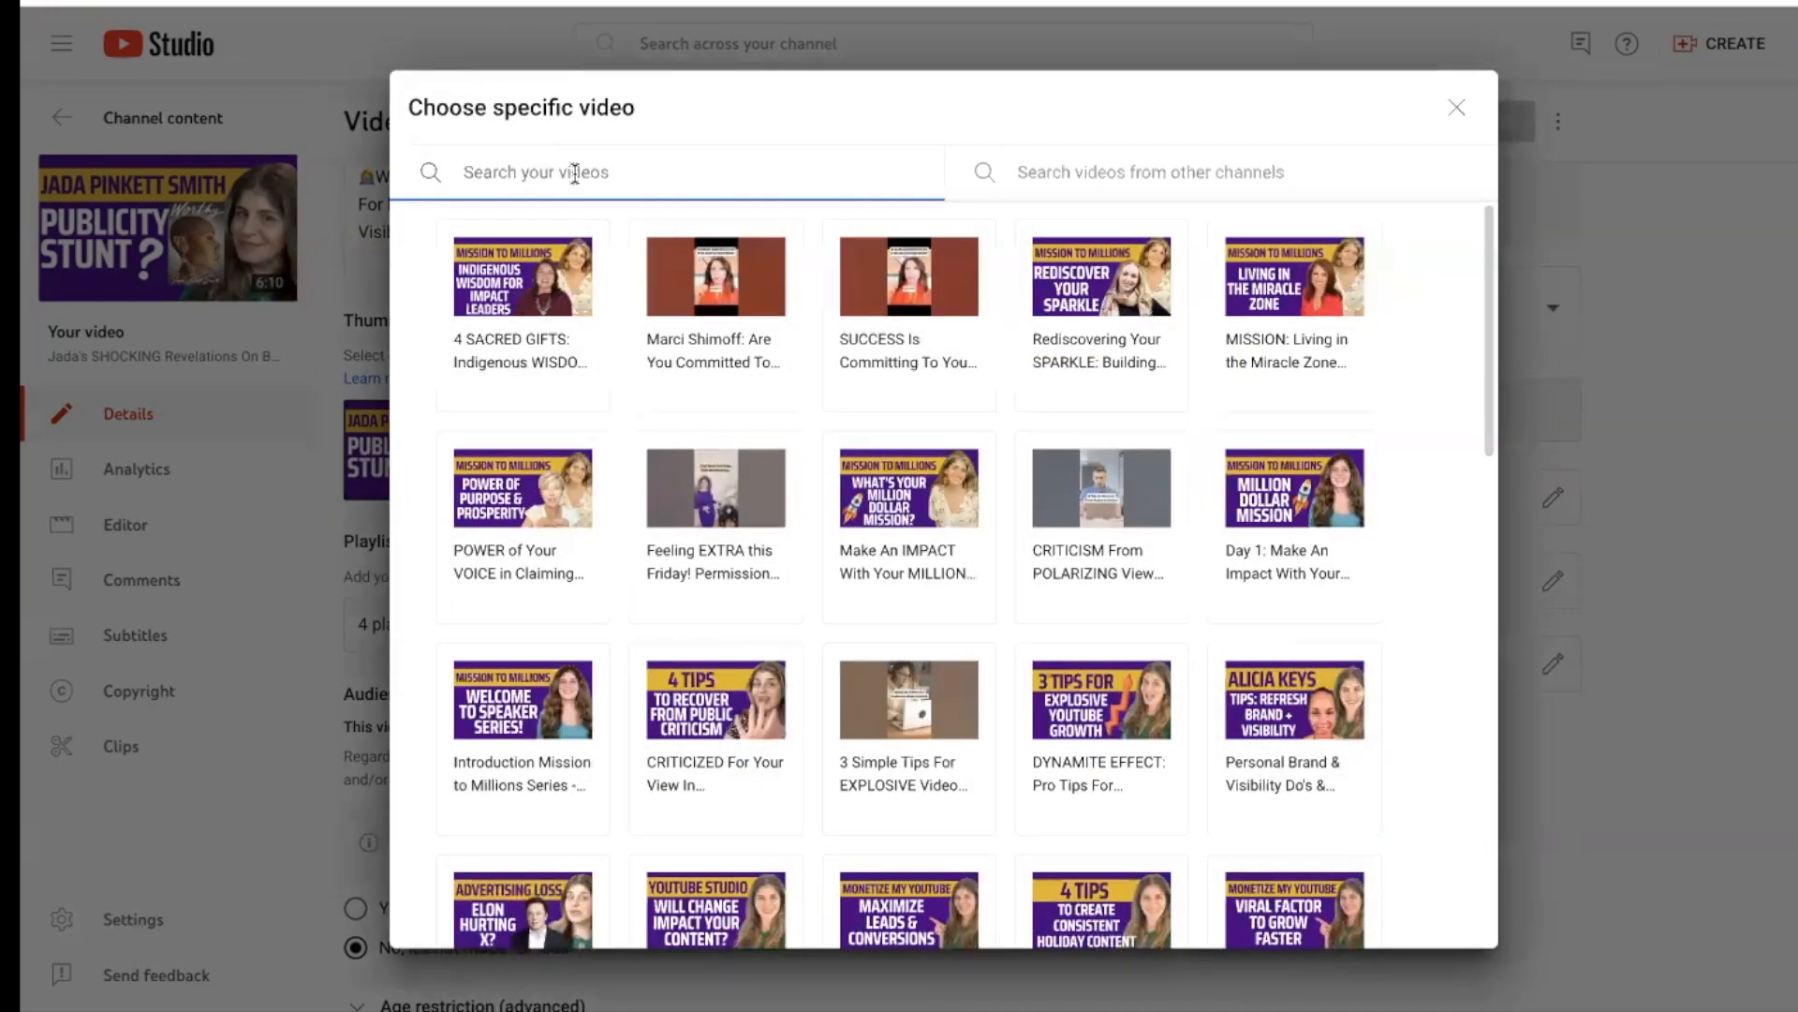
{"action": "type", "text": "jada"}
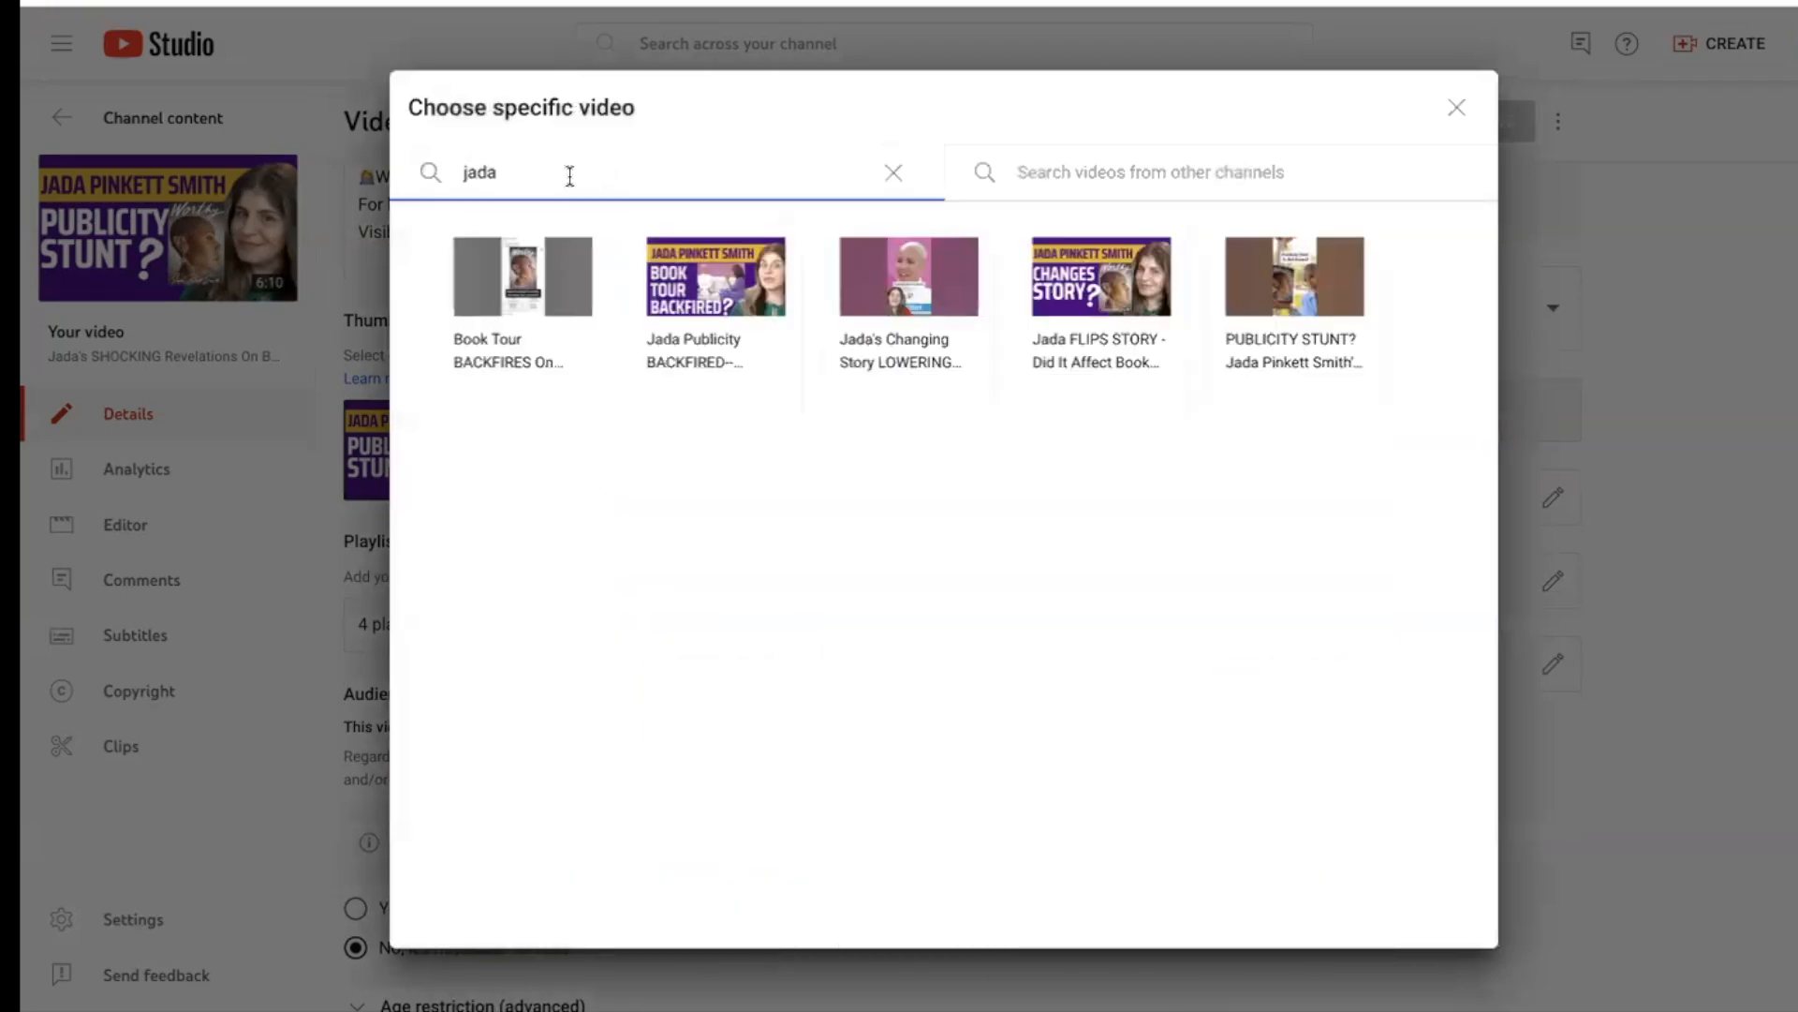
{"action": "left_click", "coordinate": [703, 275]}
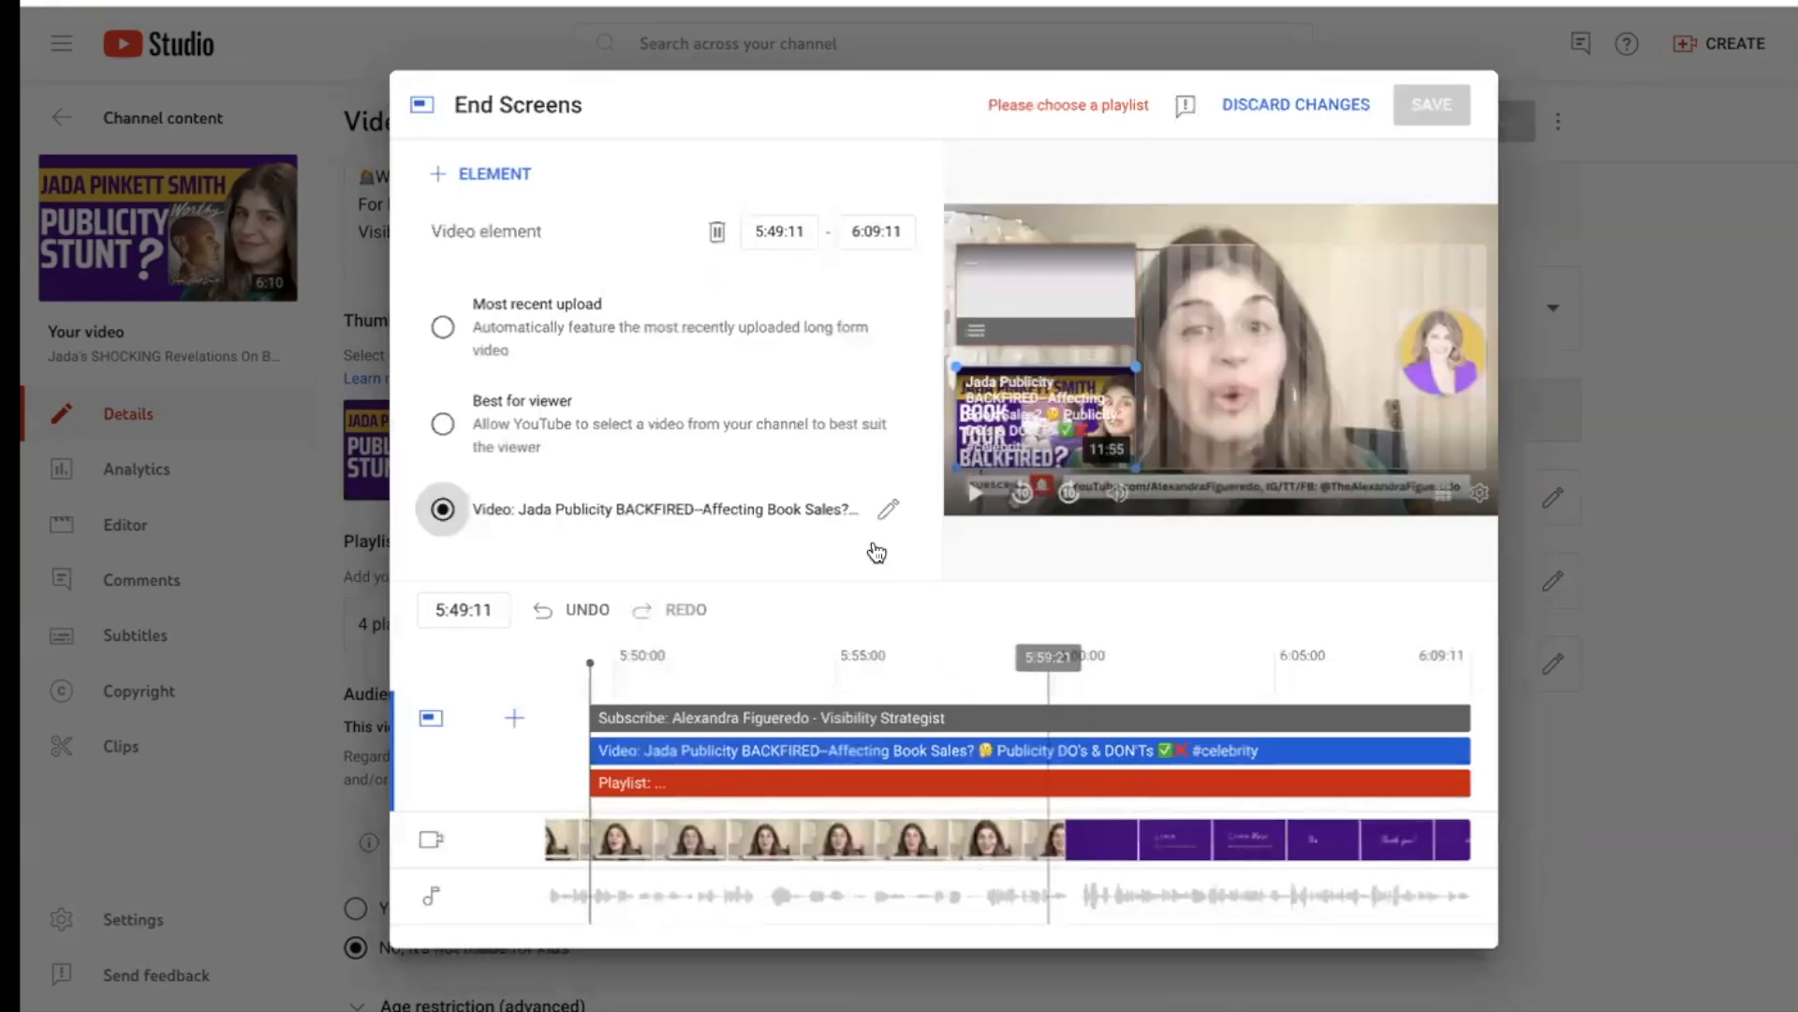
Try a shorter video element starting at 6:04:11, and extend it back to a 5:49:11 start
{"action": "left_click_drag", "start_coordinate": [591, 756], "coordinate": [472, 732]}
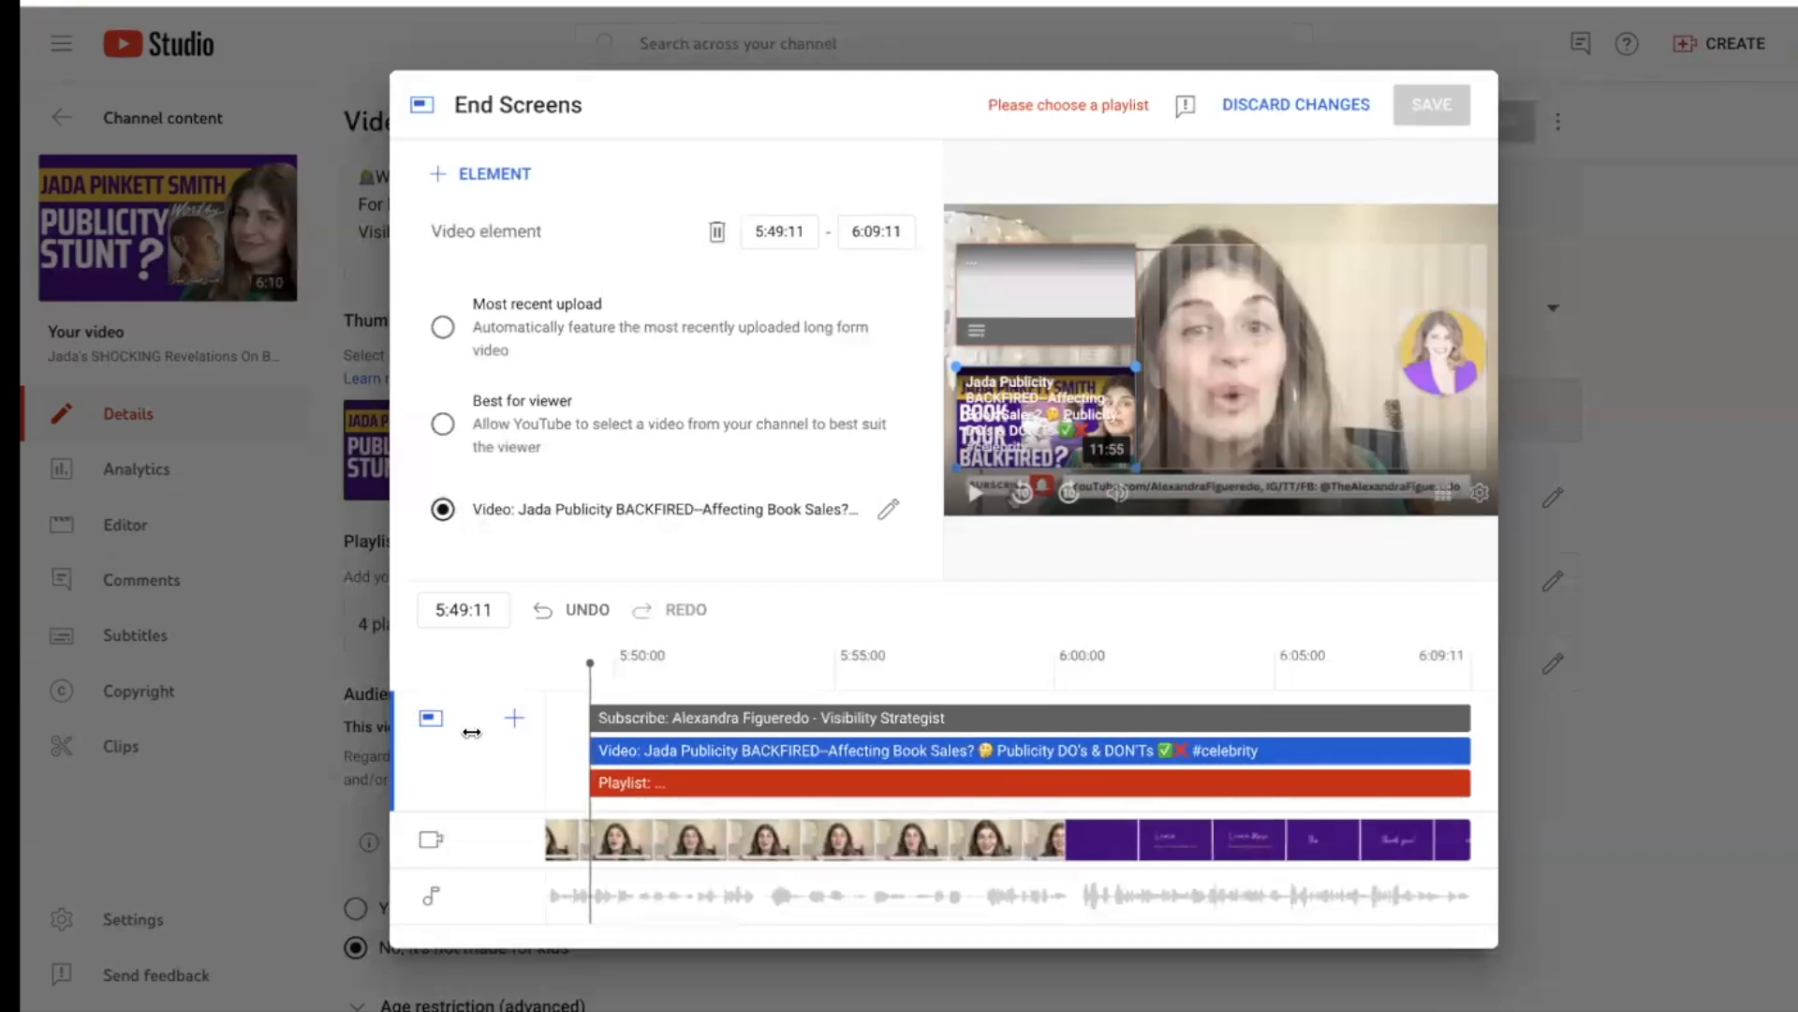
{"action": "left_click_drag", "start_coordinate": [591, 751], "coordinate": [575, 791]}
{"action": "left_click_drag", "start_coordinate": [730, 808], "coordinate": [1505, 786]}
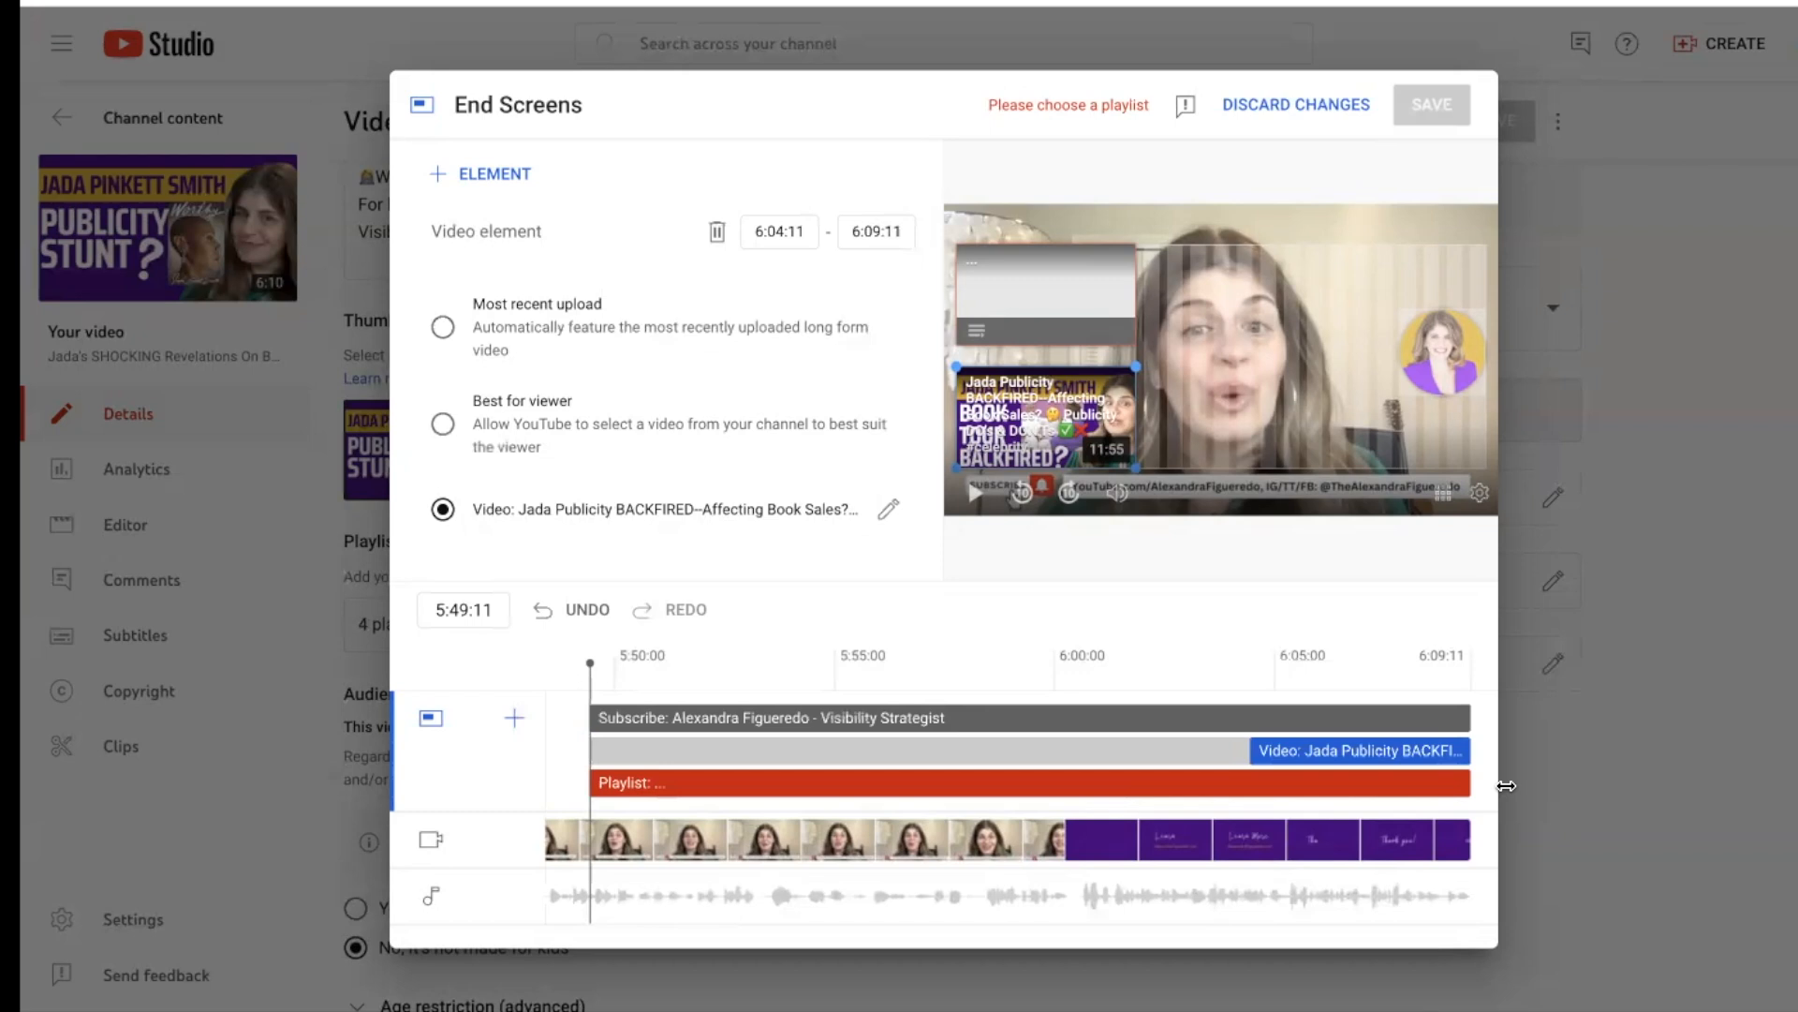
{"action": "left_click_drag", "start_coordinate": [1505, 786], "coordinate": [514, 727]}
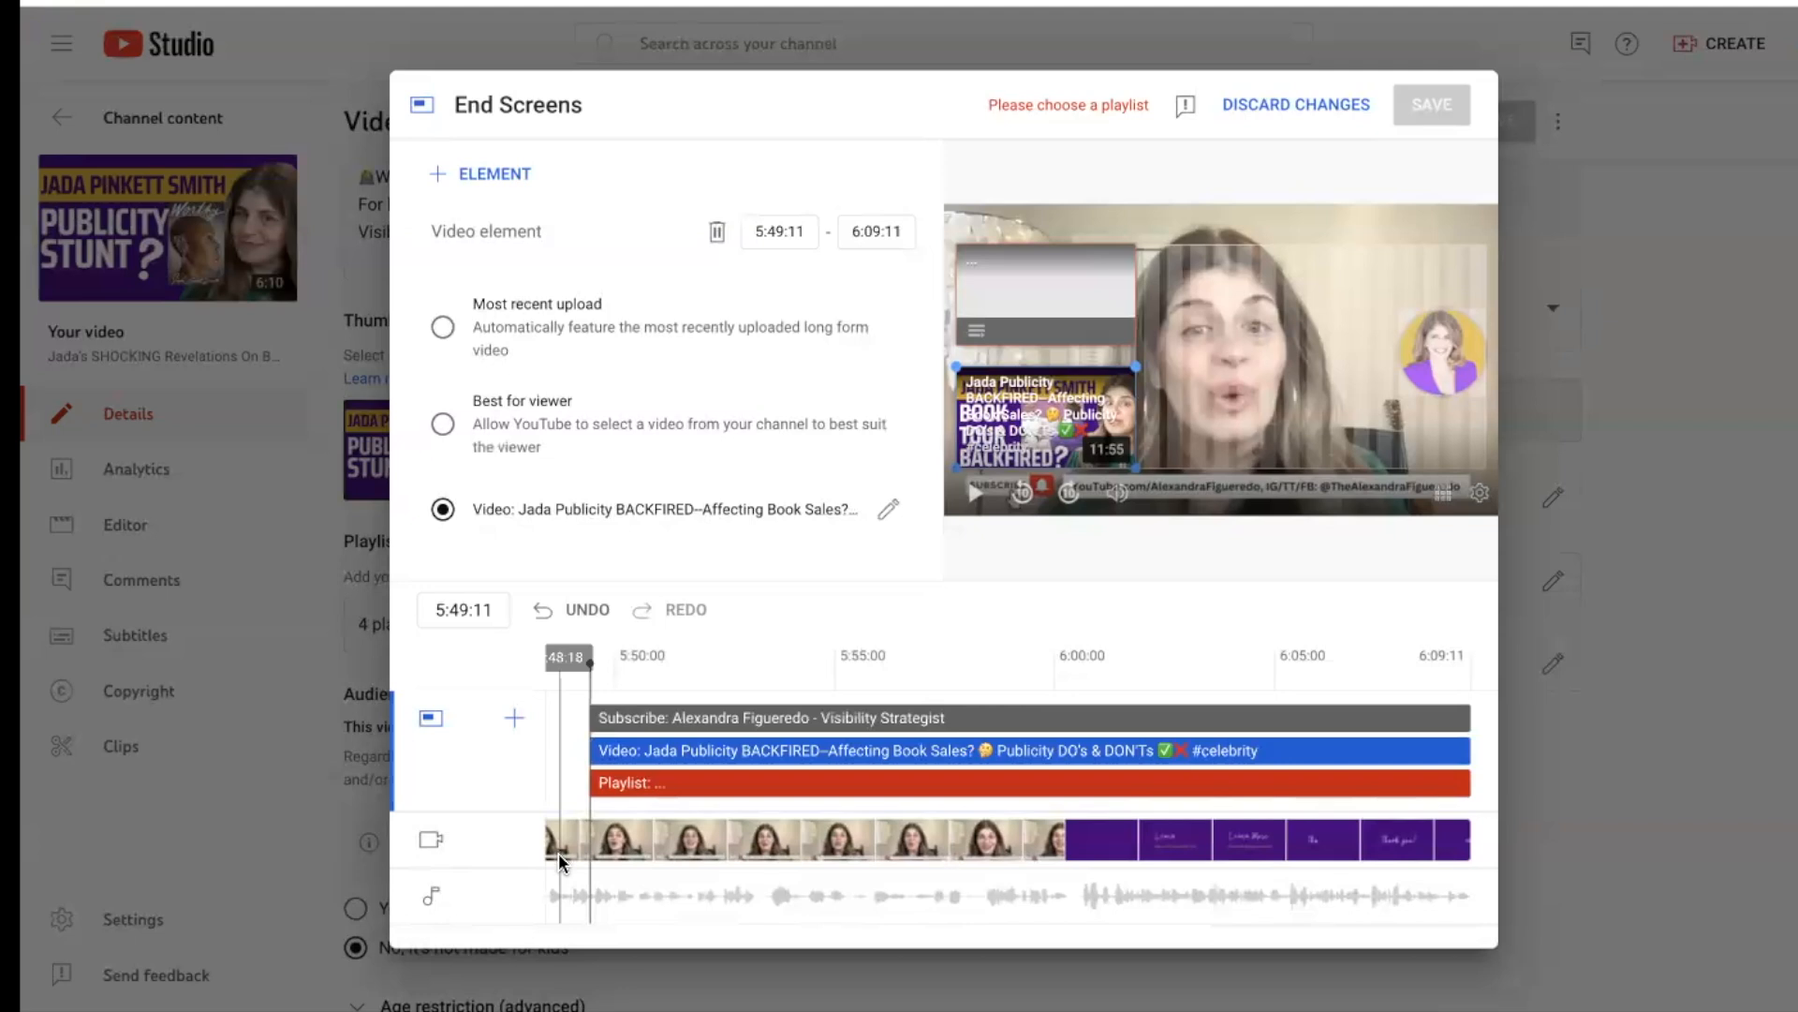
{"action": "mouse_move", "coordinate": [592, 750]}
{"action": "left_mouse_down"}
{"action": "mouse_move", "coordinate": [760, 757]}
{"action": "mouse_move", "coordinate": [569, 751]}
{"action": "left_mouse_up"}
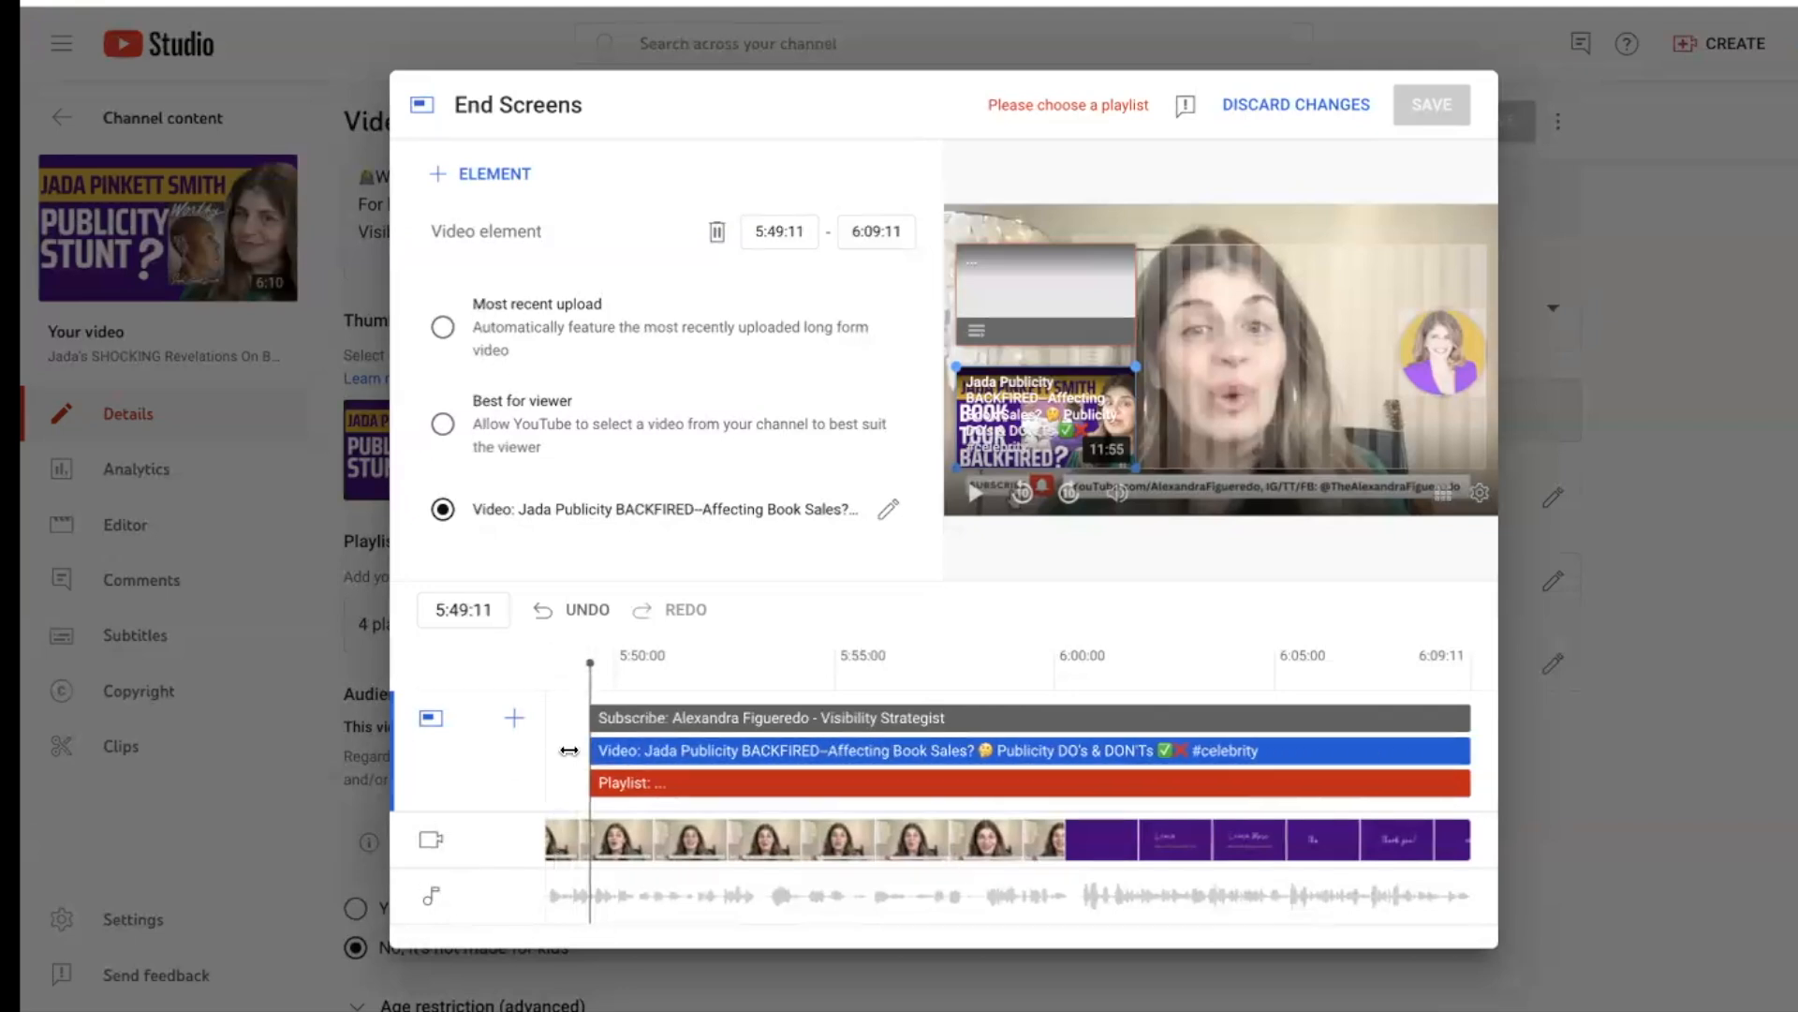
Open the specific playlist selection for the end screen's playlist element
{"action": "left_click", "coordinate": [1026, 301]}
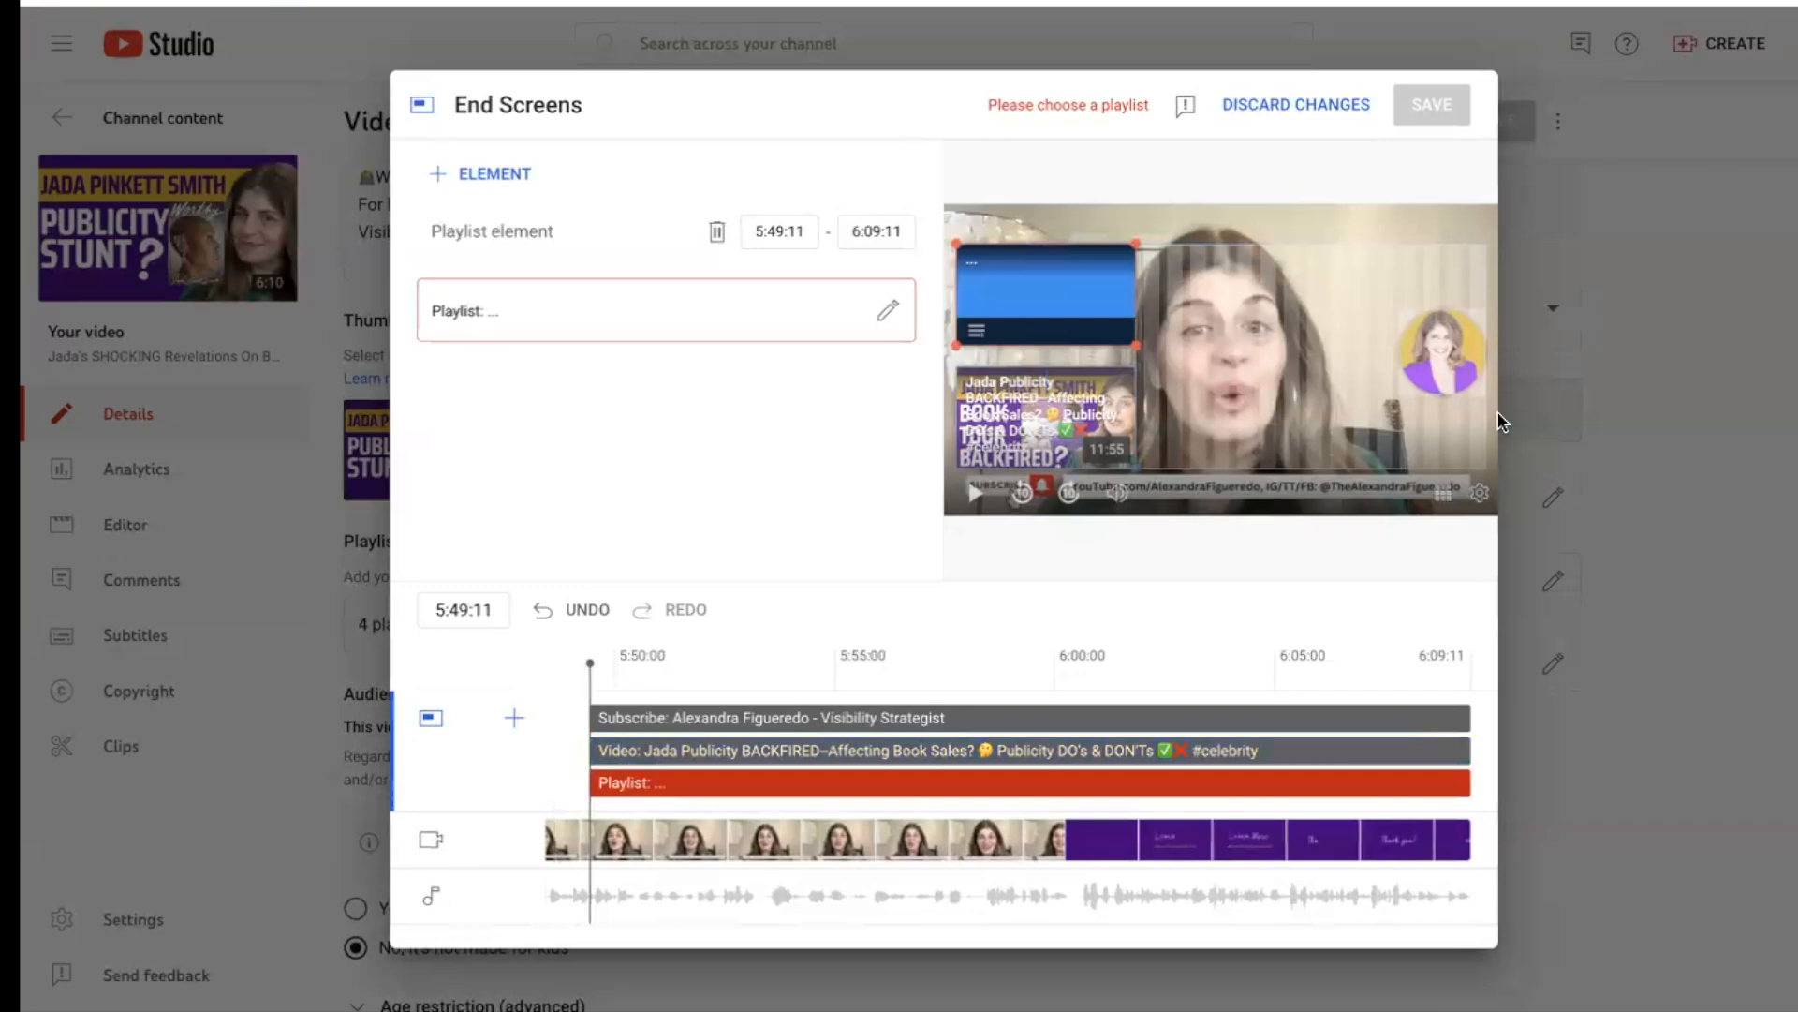
{"action": "left_click", "coordinate": [883, 319]}
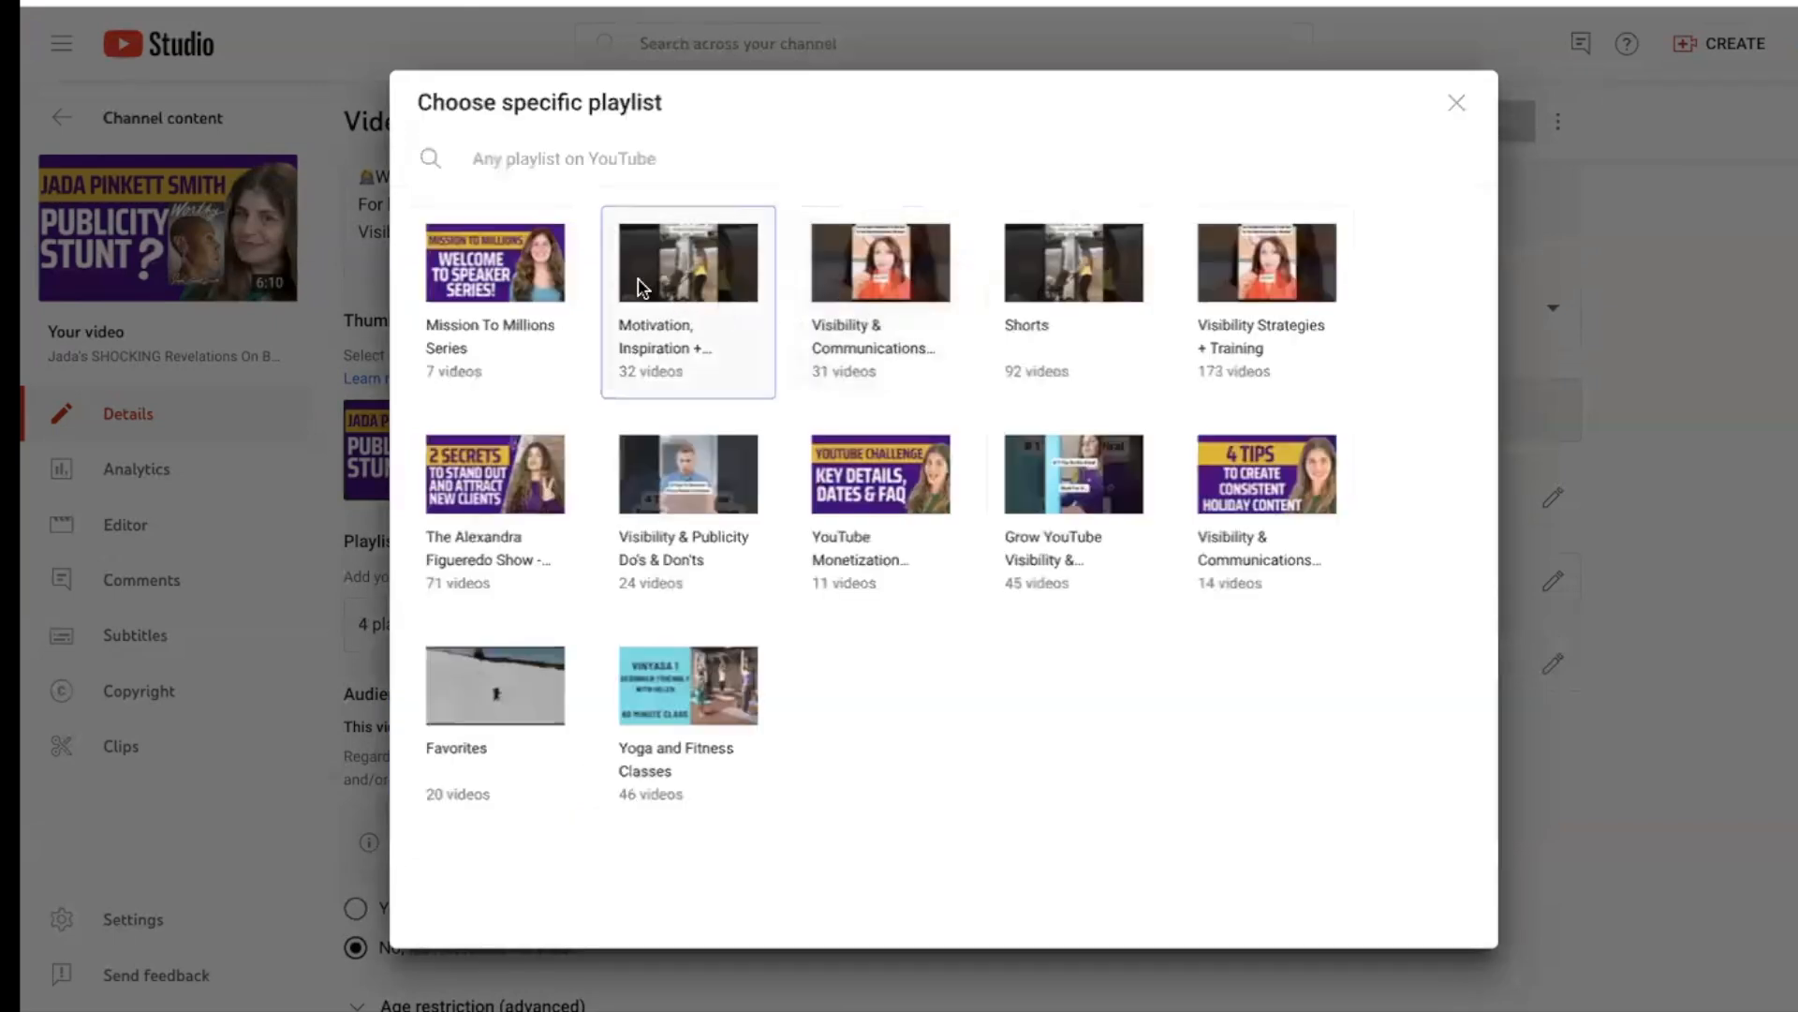